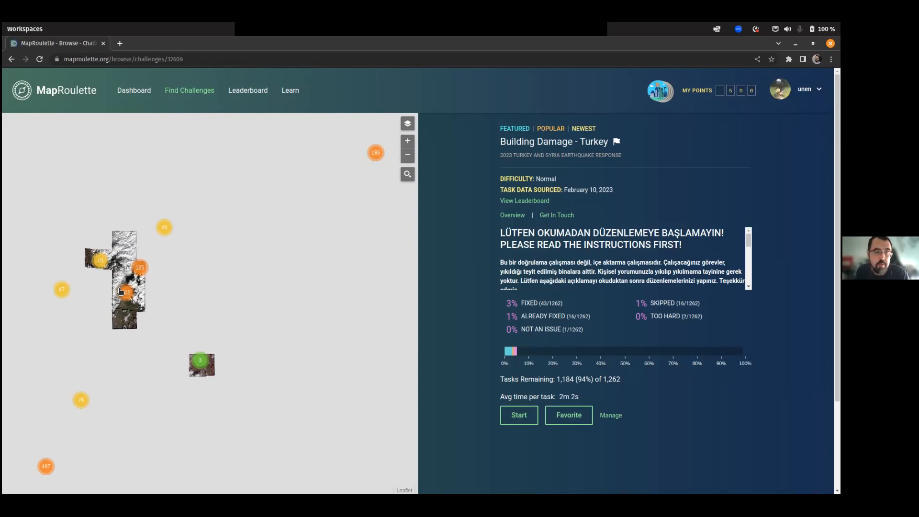
Scroll up the Building Damage - Turkey challenge page to see its task map and completion statistics.
scroll(119, 271, "up", 1)
scroll(264, 324, "up", 1)
scroll(264, 324, "down", 2)
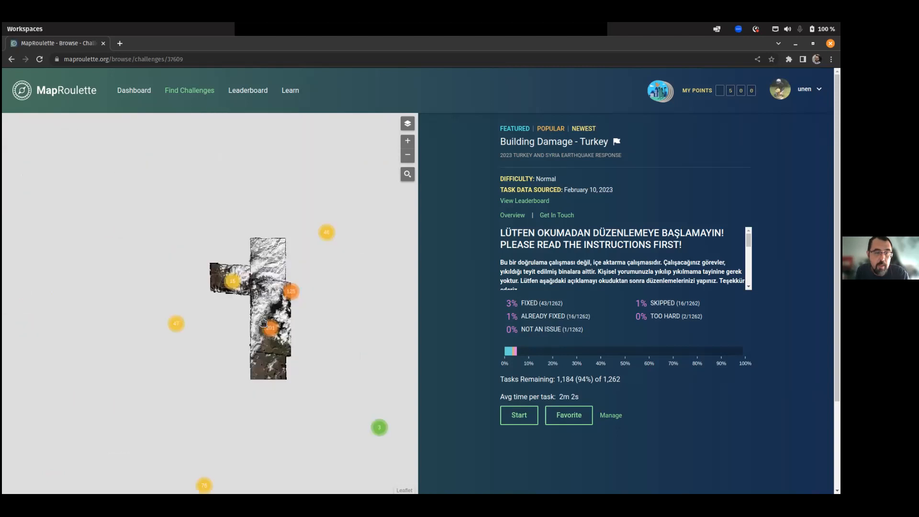
scroll(234, 249, "up", 2)
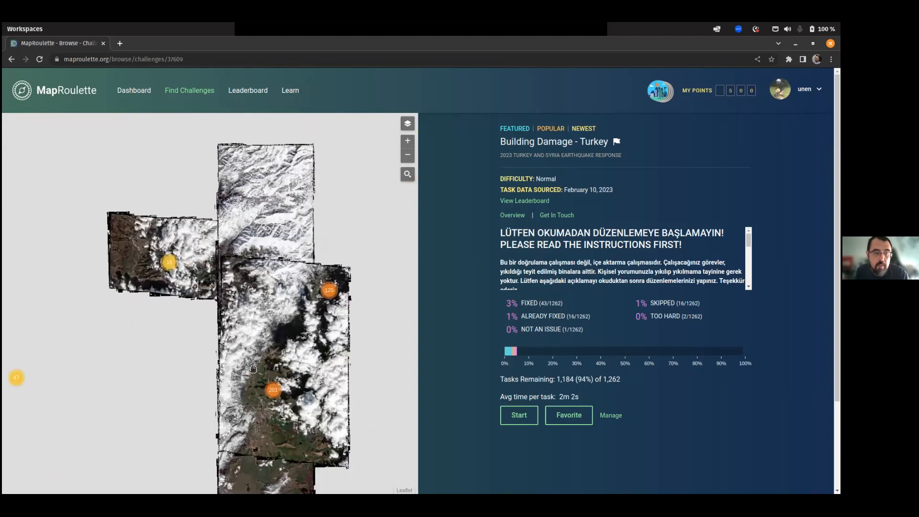
left_click_drag(252, 373, 247, 321)
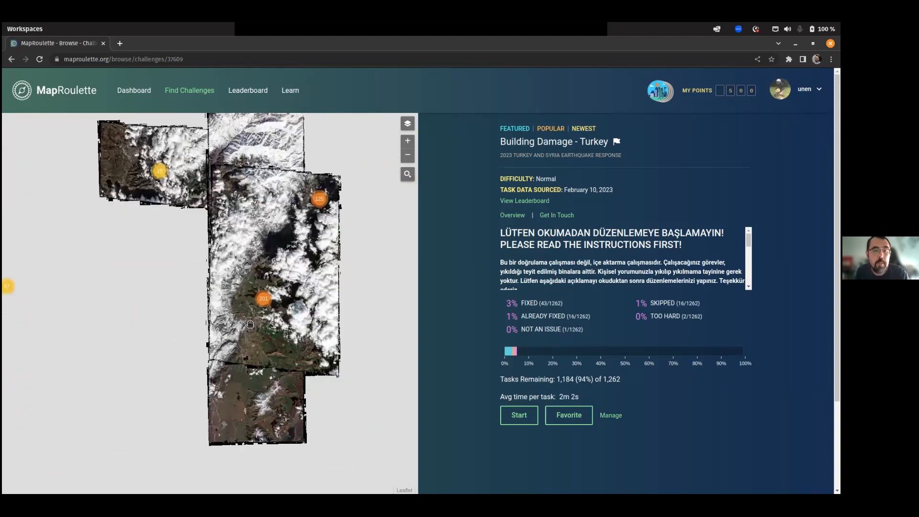
scroll(250, 323, "up", 2)
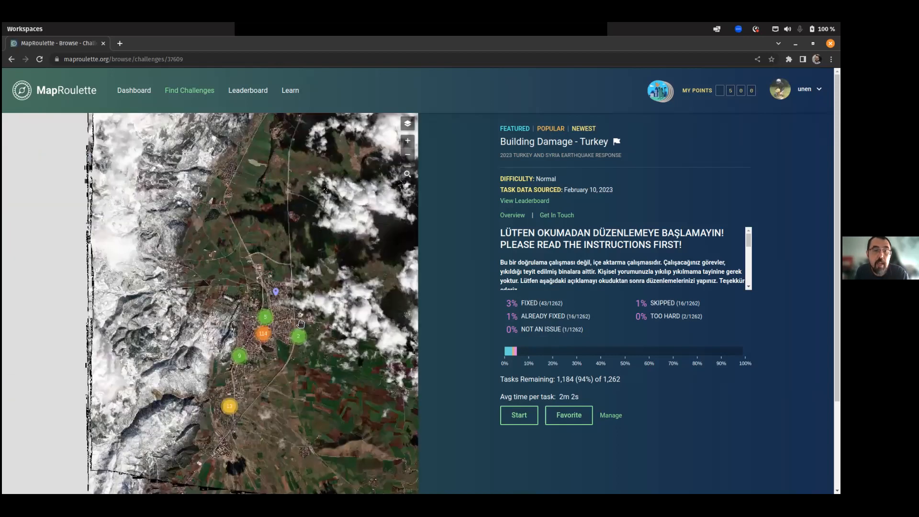
scroll(265, 333, "up", 2)
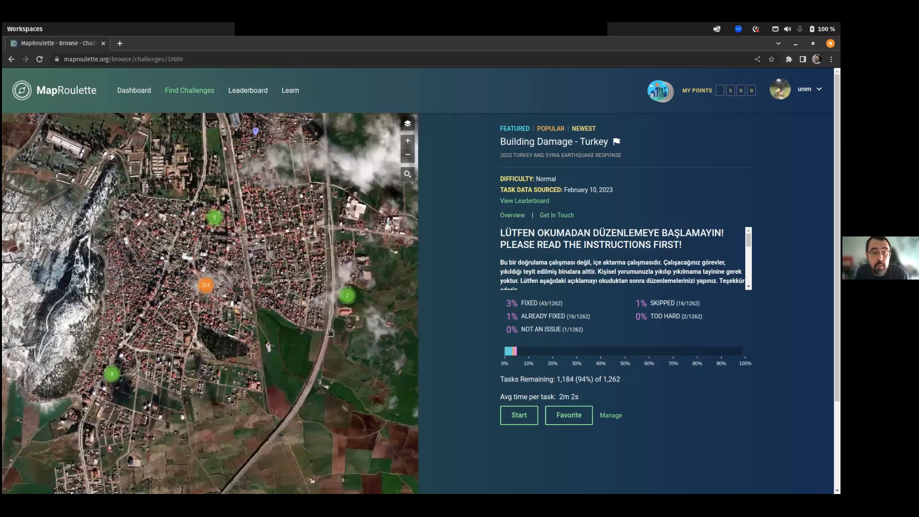
scroll(330, 332, "up", 2)
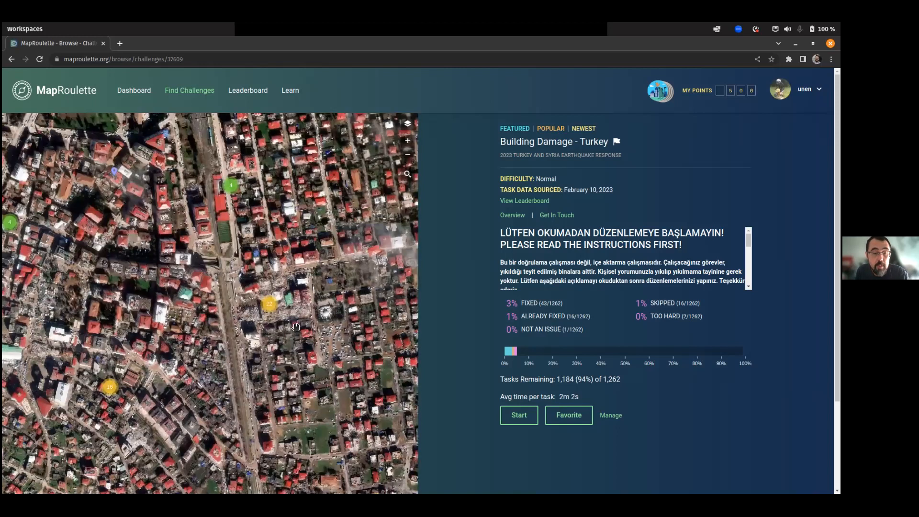
left_click(274, 306)
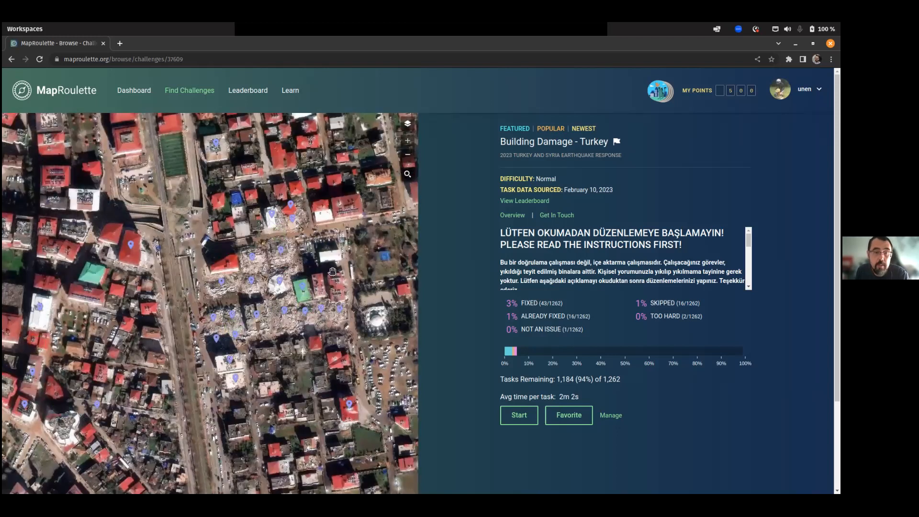
left_click_drag(332, 271, 280, 309)
left_click_drag(326, 235, 254, 256)
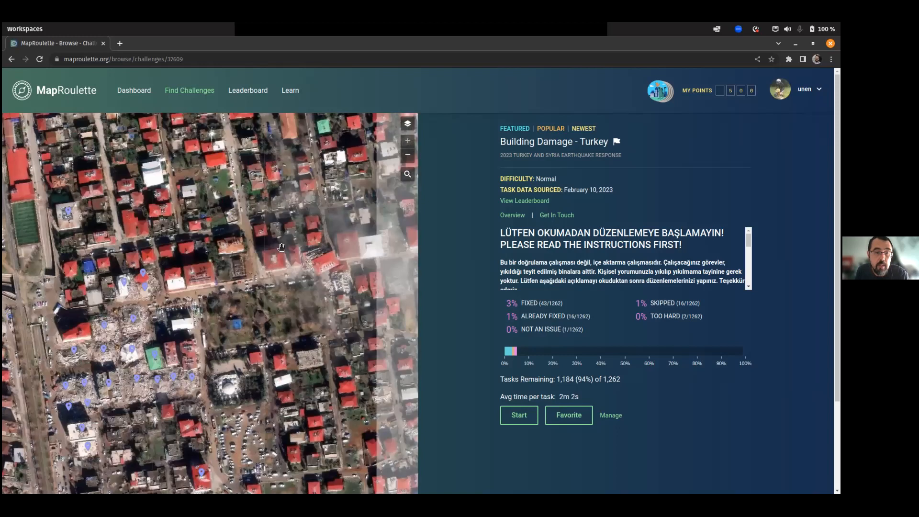
left_click_drag(230, 201, 195, 260)
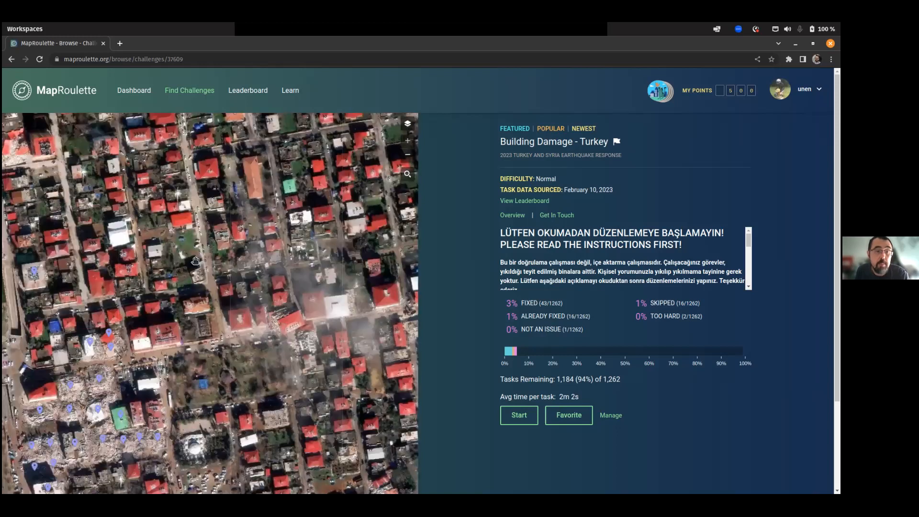
scroll(195, 261, "down", 3)
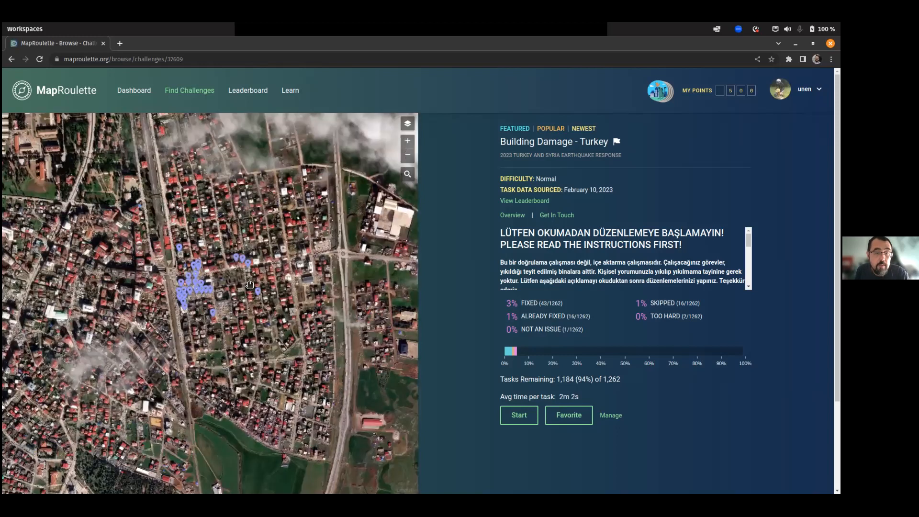
scroll(250, 284, "down", 5)
left_click_drag(104, 179, 205, 187)
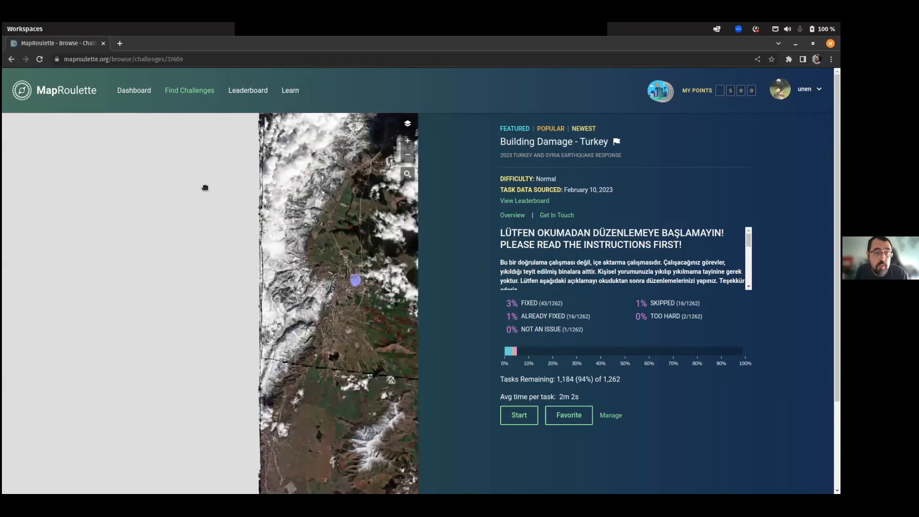
scroll(209, 239, "down", 2)
left_click_drag(245, 352, 207, 275)
scroll(207, 273, "down", 3)
scroll(201, 262, "up", 3)
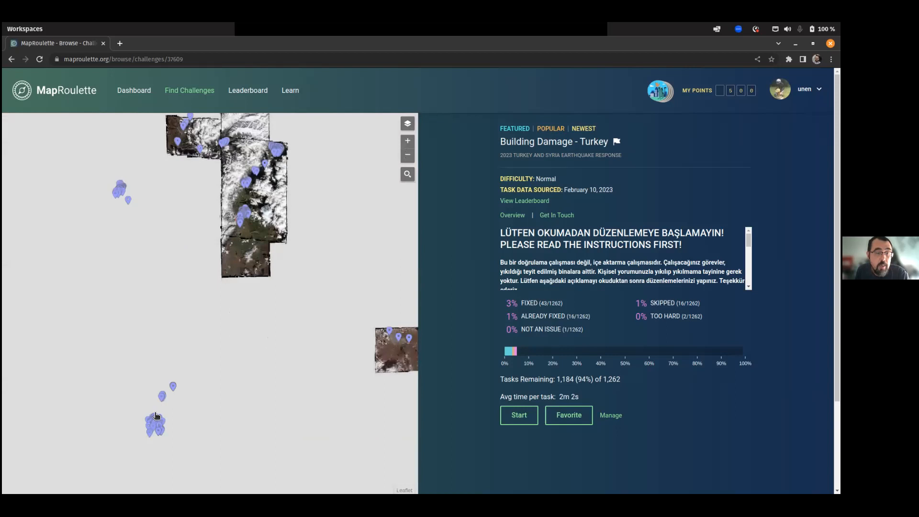
scroll(156, 411, "up", 2)
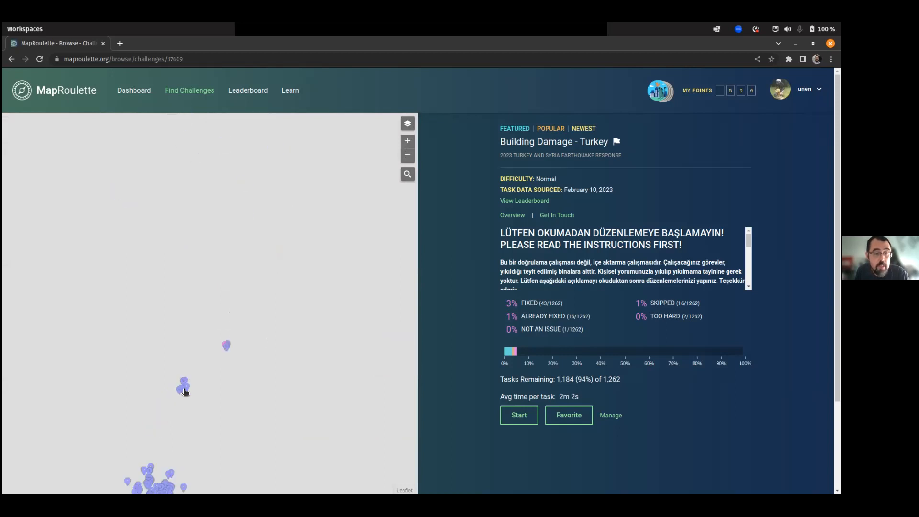
left_click_drag(231, 259, 146, 382)
left_click_drag(256, 230, 158, 343)
left_click_drag(227, 212, 236, 310)
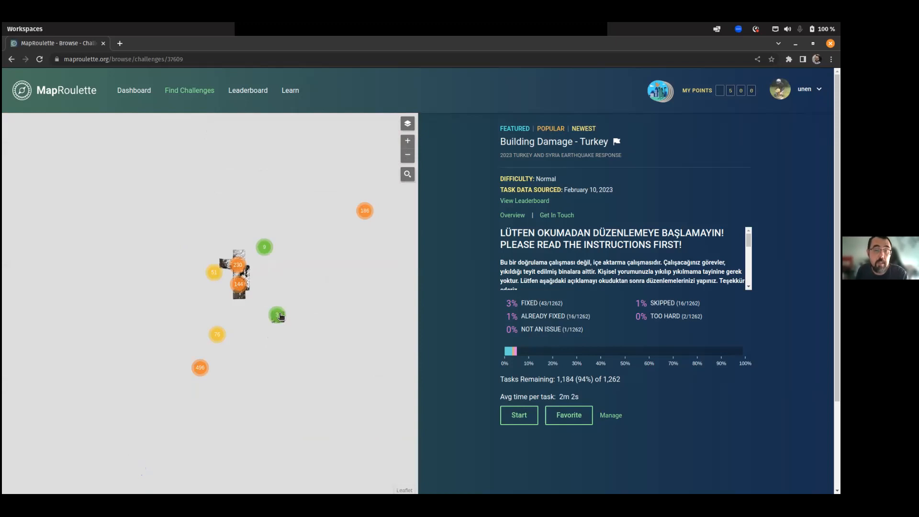
Zoom the map into the damaged town and scroll the instructions to the INSTRUCTIONS bullets.
scroll(254, 275, "up", 1)
scroll(253, 275, "up", 1)
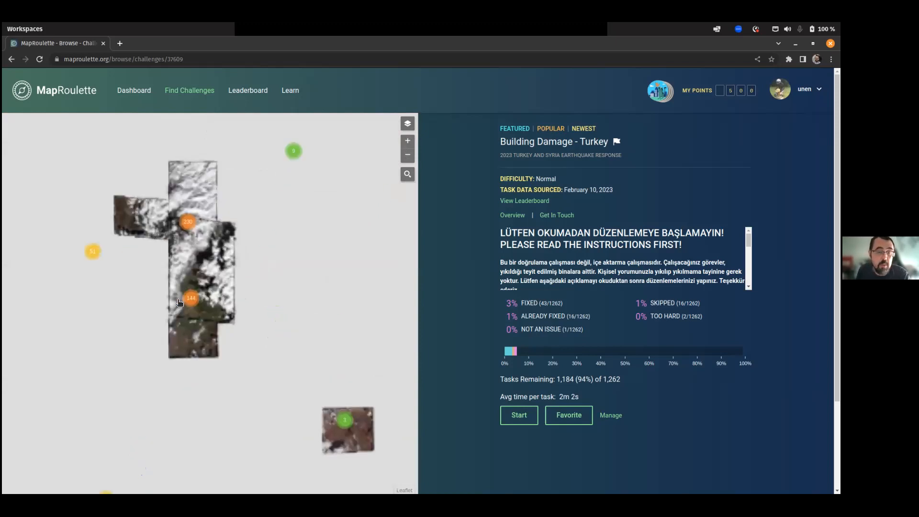
scroll(193, 301, "up", 2)
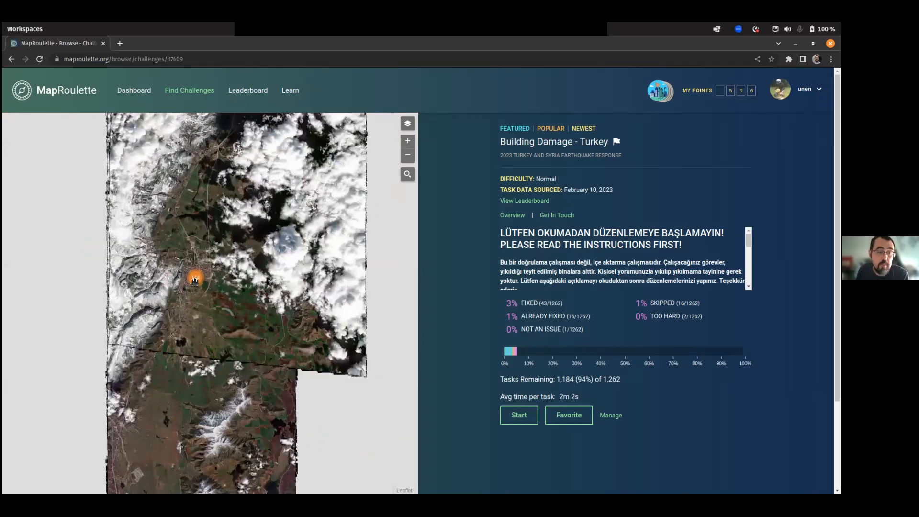
scroll(231, 292, "up", 2)
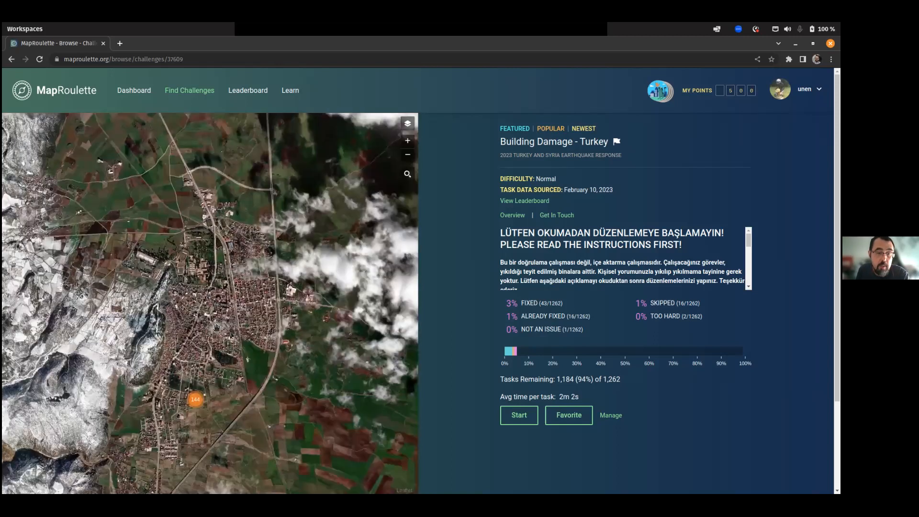
scroll(247, 306, "up", 2)
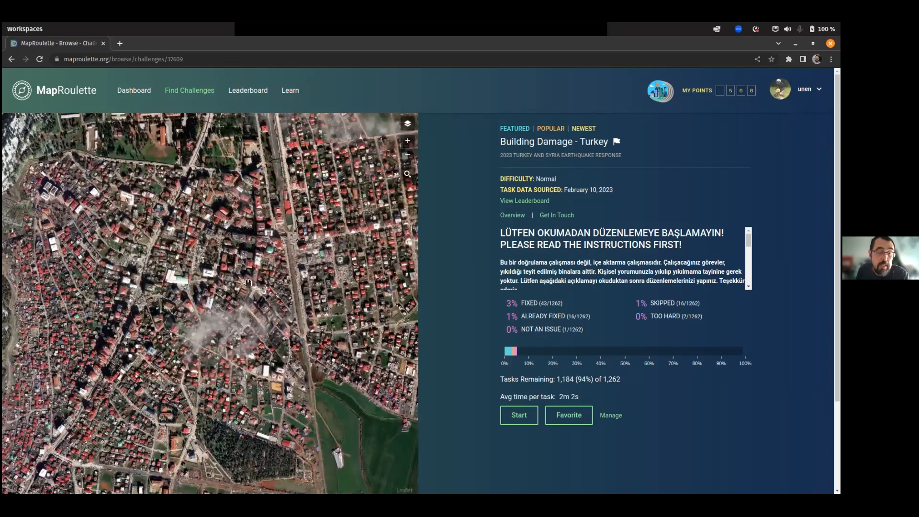
scroll(244, 321, "down", 3)
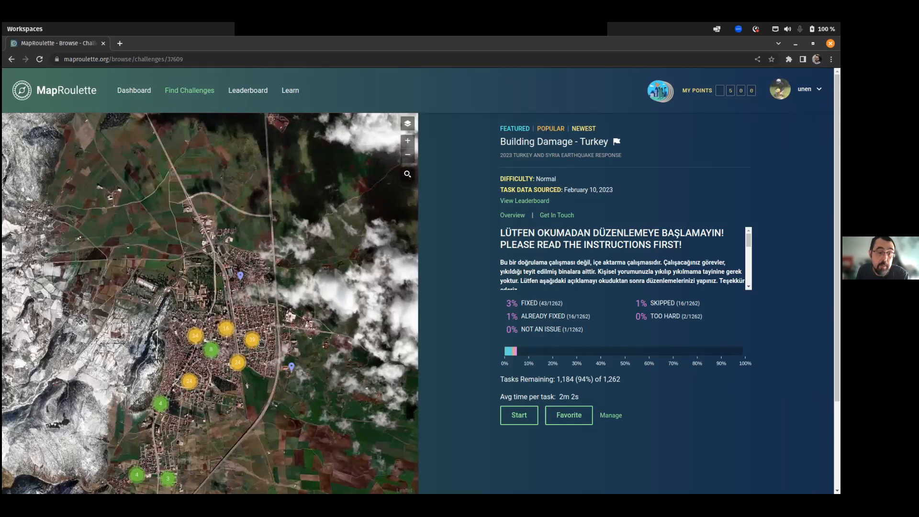
scroll(244, 326, "up", 2)
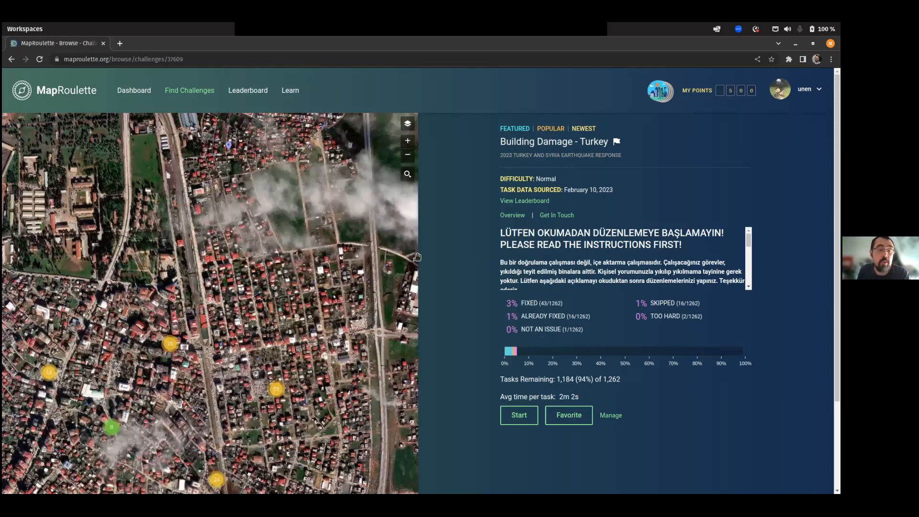
scroll(585, 249, "down", 5)
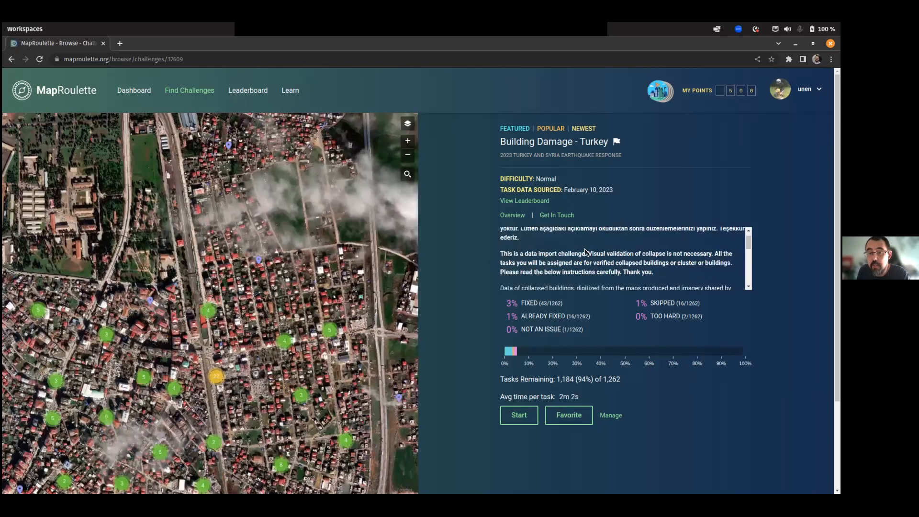
scroll(584, 254, "down", 3)
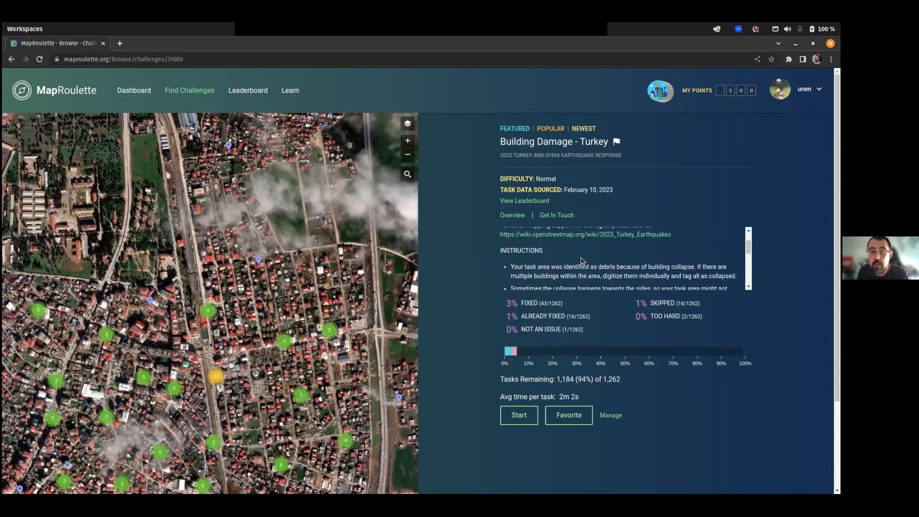
scroll(580, 261, "down", 2)
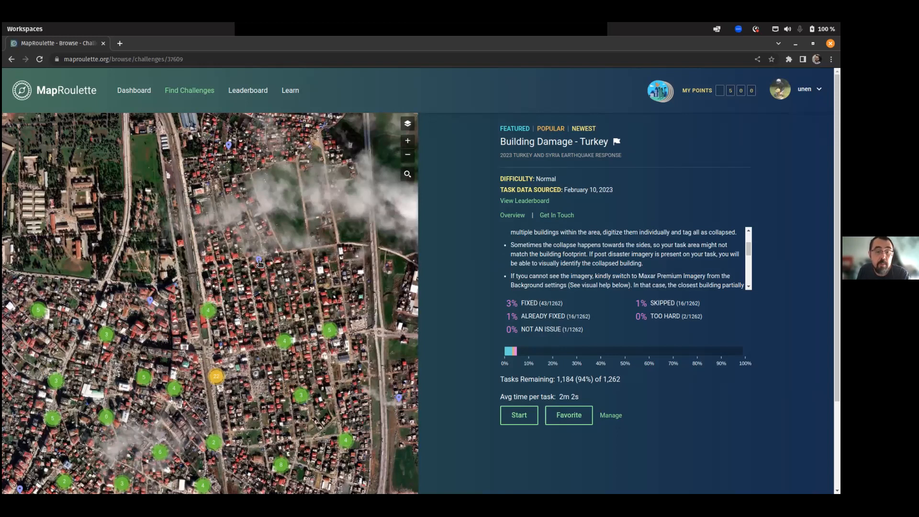
Pan to a task marker among the rubble and open that task.
scroll(165, 305, "up", 2)
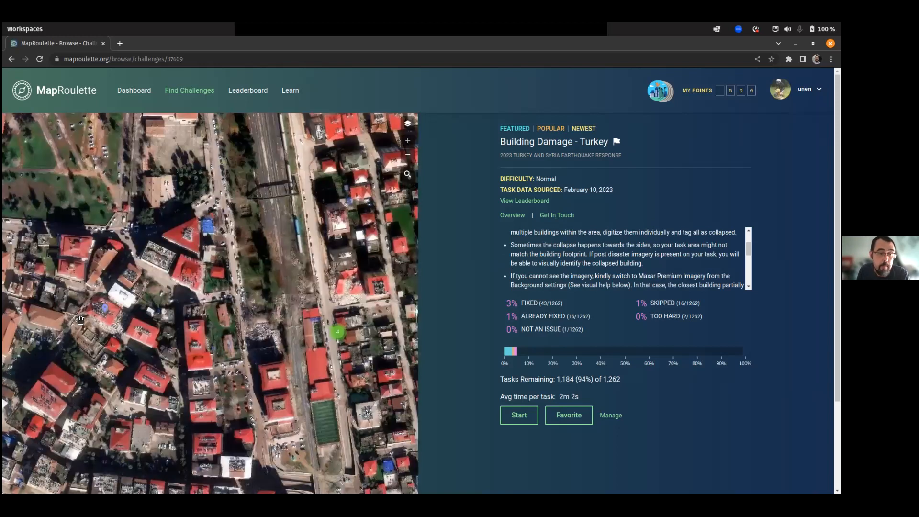
left_click_drag(134, 331, 217, 327)
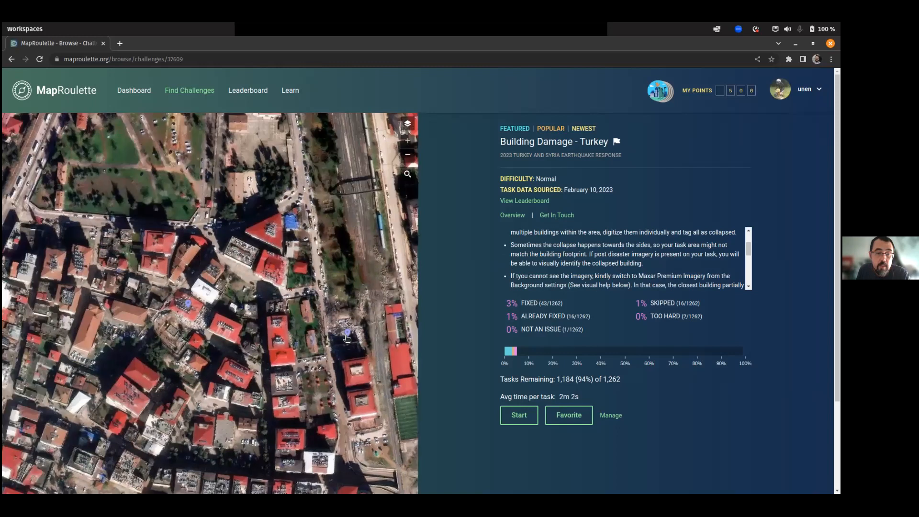
left_click(189, 306)
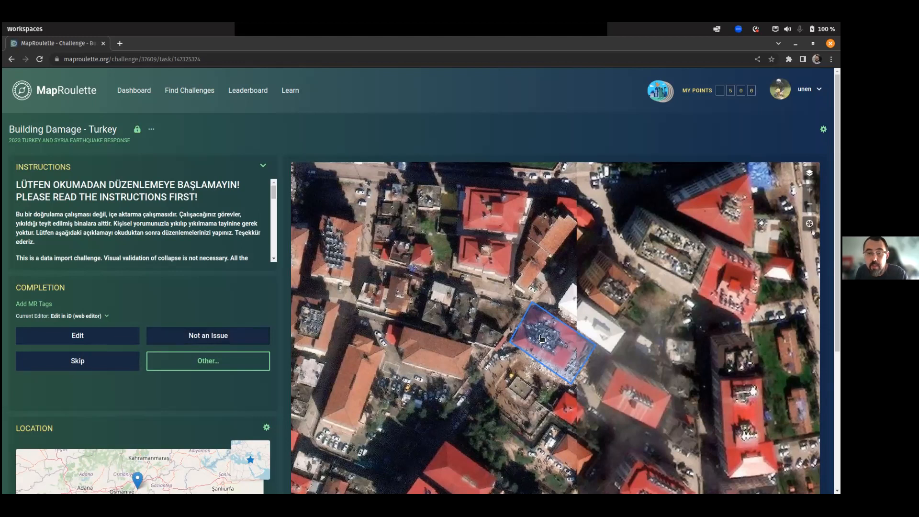
Center task 147325374's outlined building and open the task in the iD editor.
left_click_drag(549, 357, 495, 338)
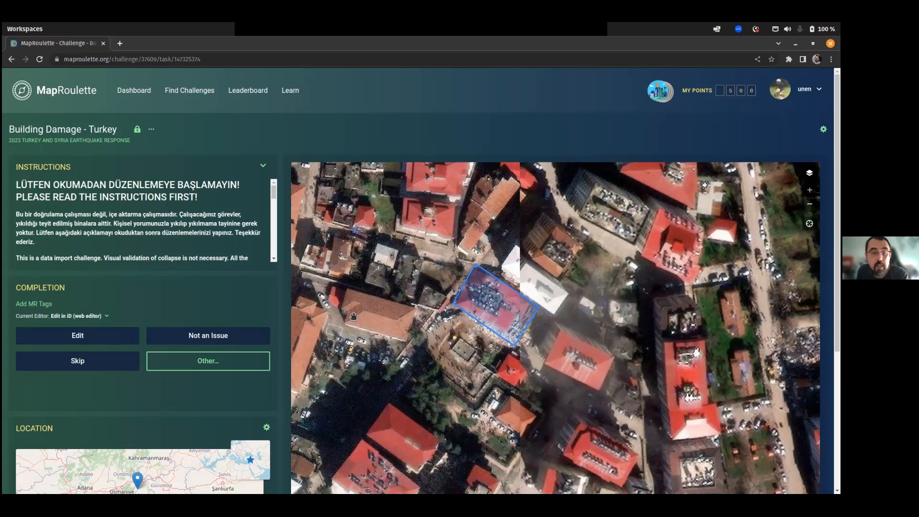
left_click(78, 337)
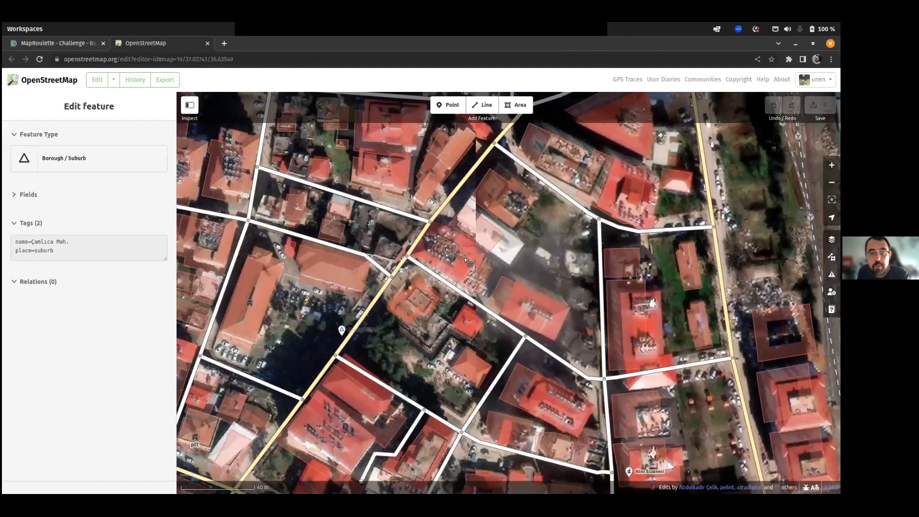
left_click(466, 260)
scroll(467, 260, "up", 1)
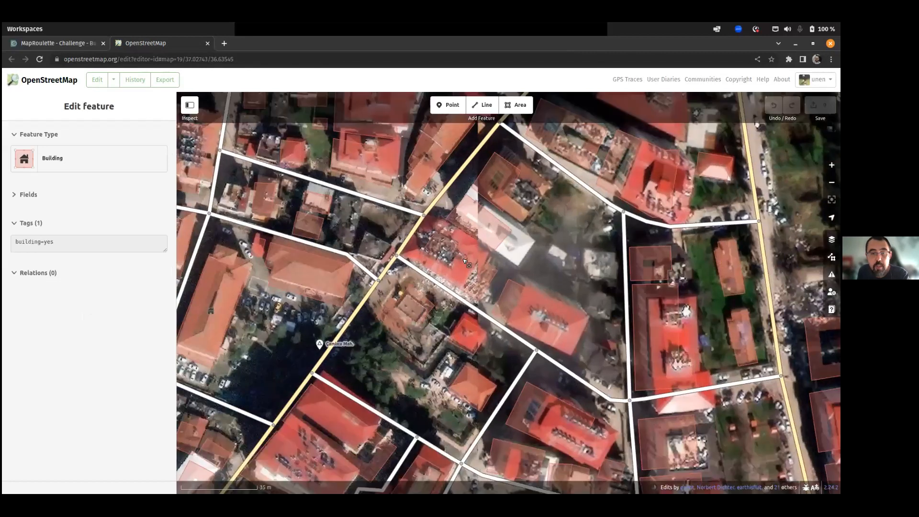
scroll(468, 247, "up", 1)
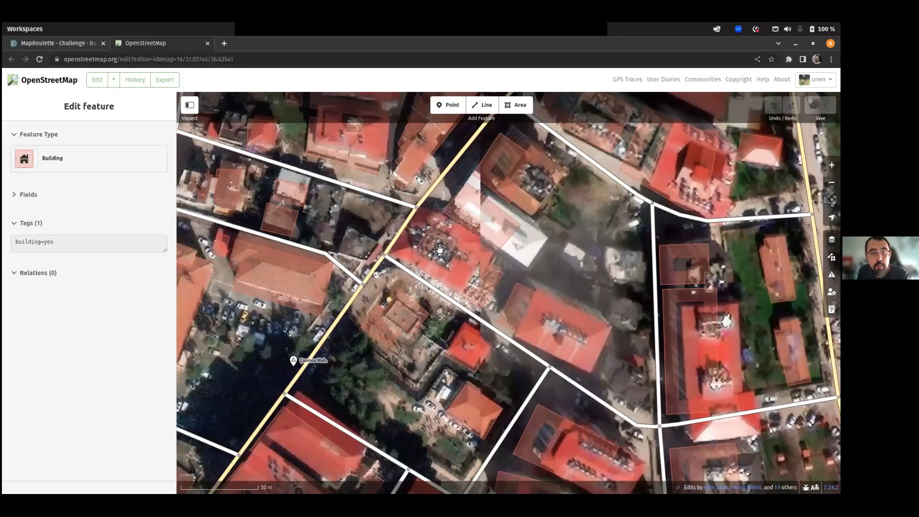
scroll(438, 254, "up", 1)
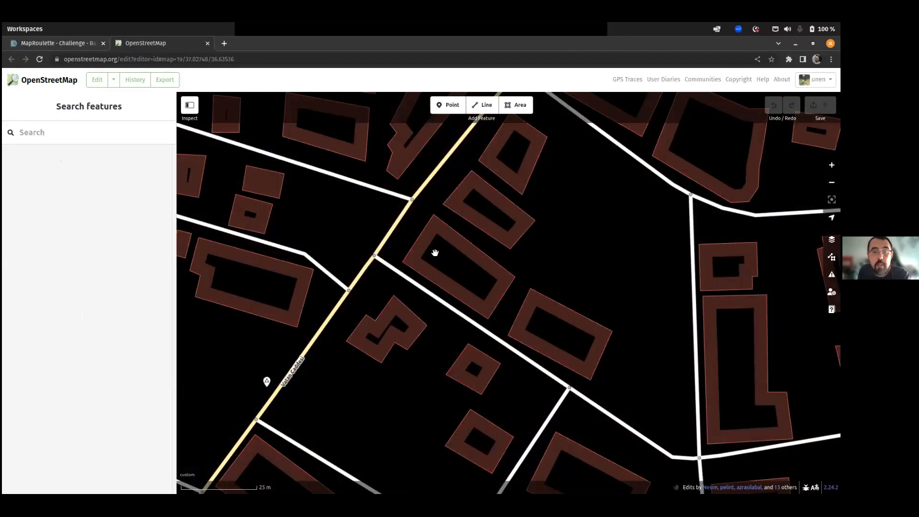
scroll(435, 253, "down", 1)
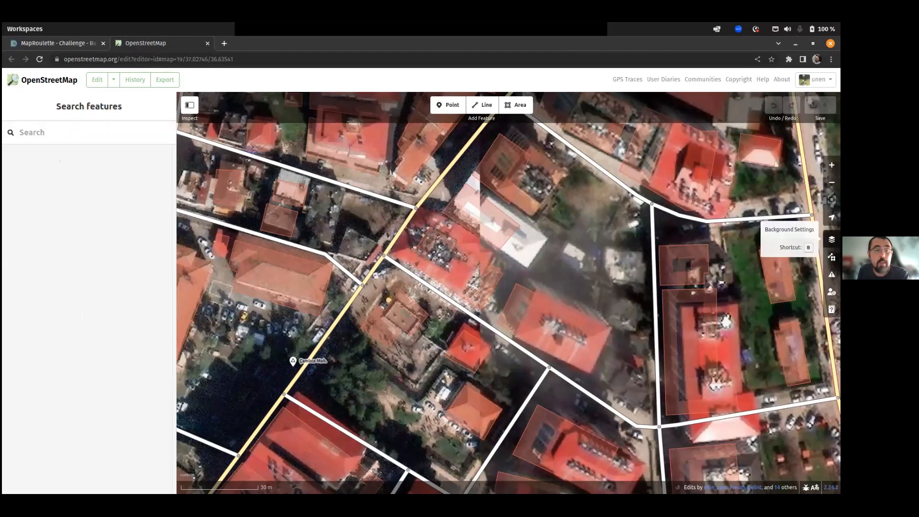
Switch the background to Maxar Premium Imagery and inspect the building, tagged building=yes.
left_click(831, 239)
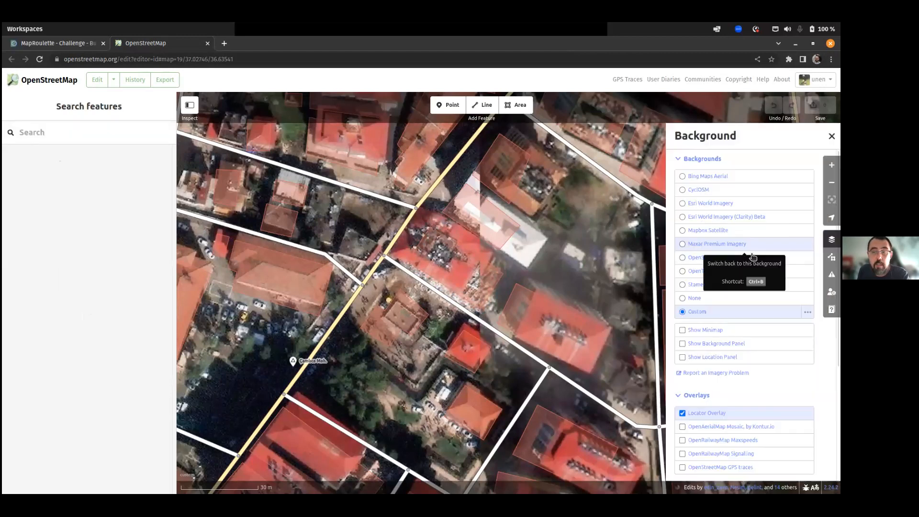
left_click(702, 246)
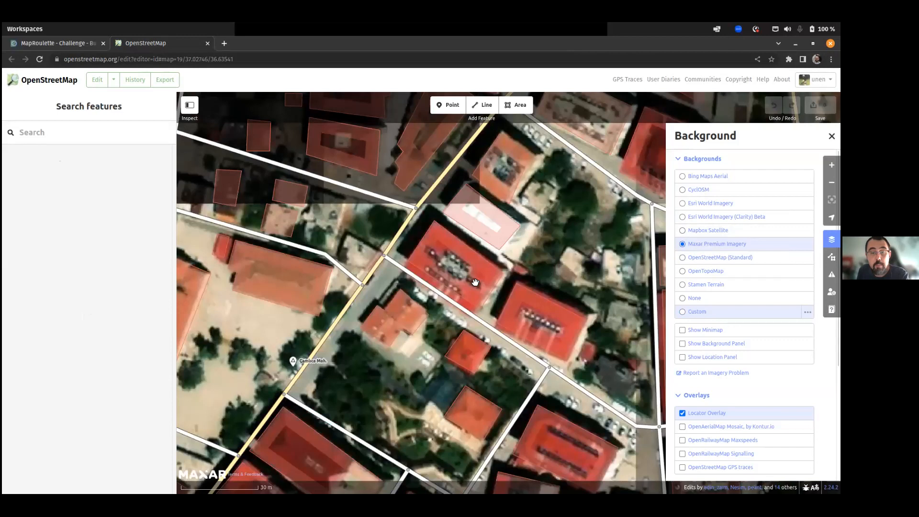
scroll(472, 281, "up", 2)
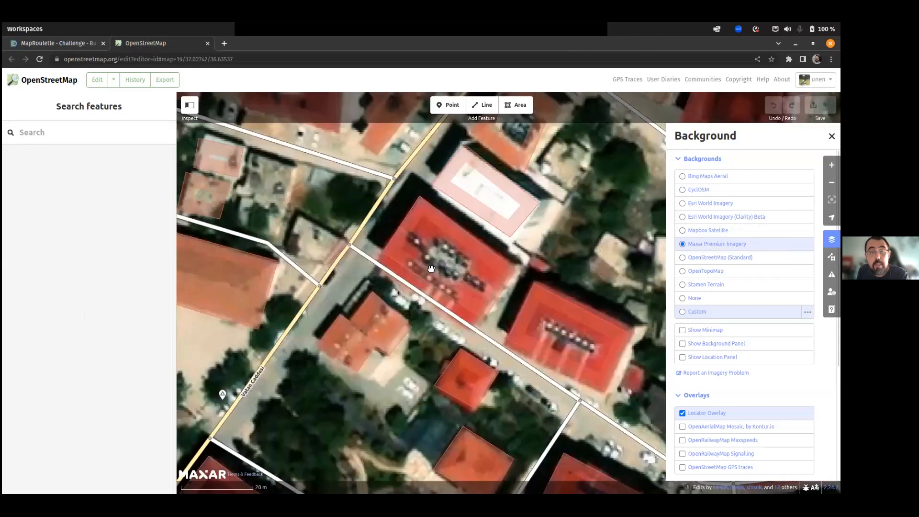
left_click(416, 264)
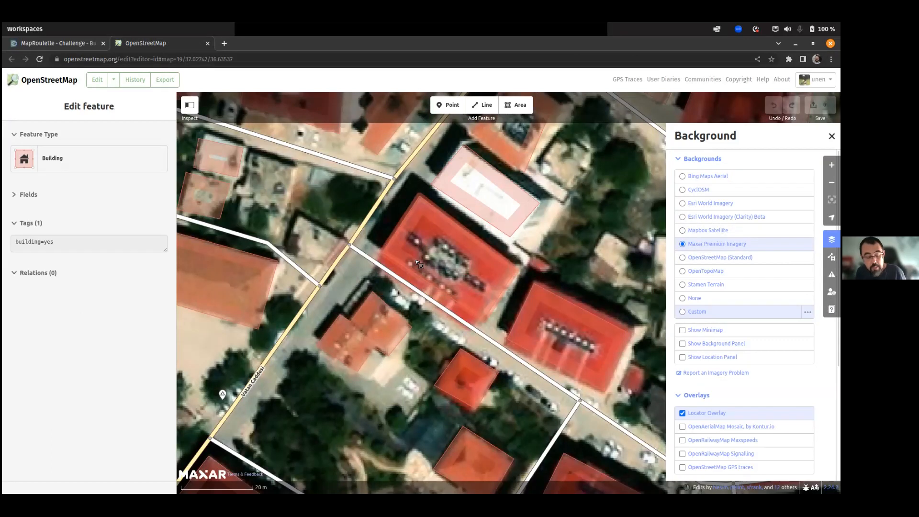
left_click(413, 257)
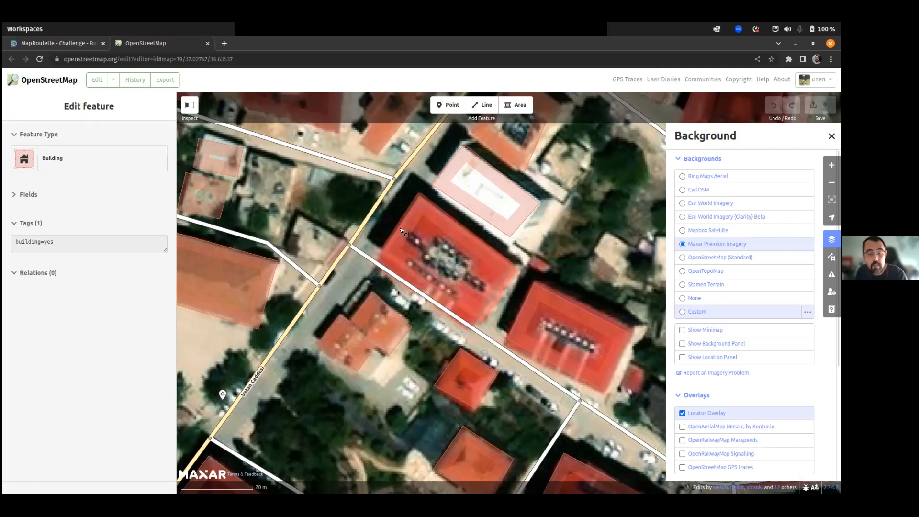
Drag the building outline's corners onto the roof edges in the Maxar imagery.
left_click(401, 232)
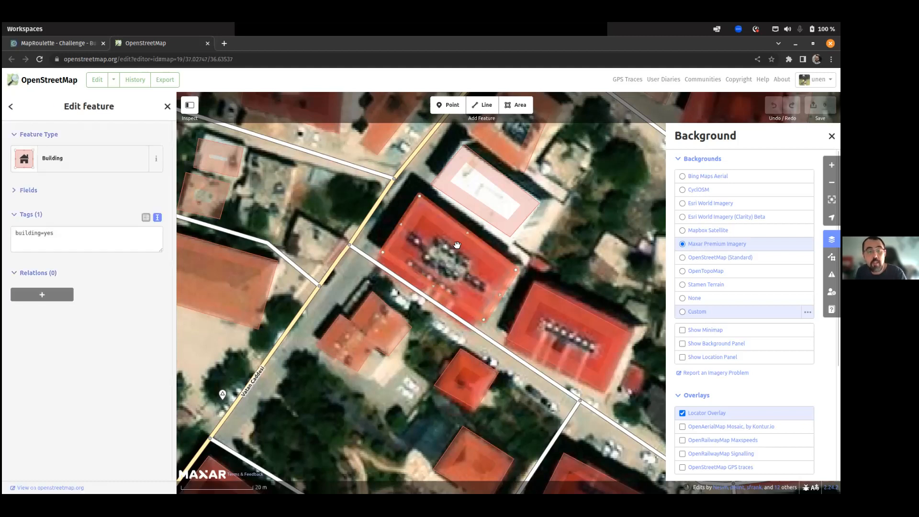
scroll(498, 263, "up", 1)
scroll(497, 263, "up", 1)
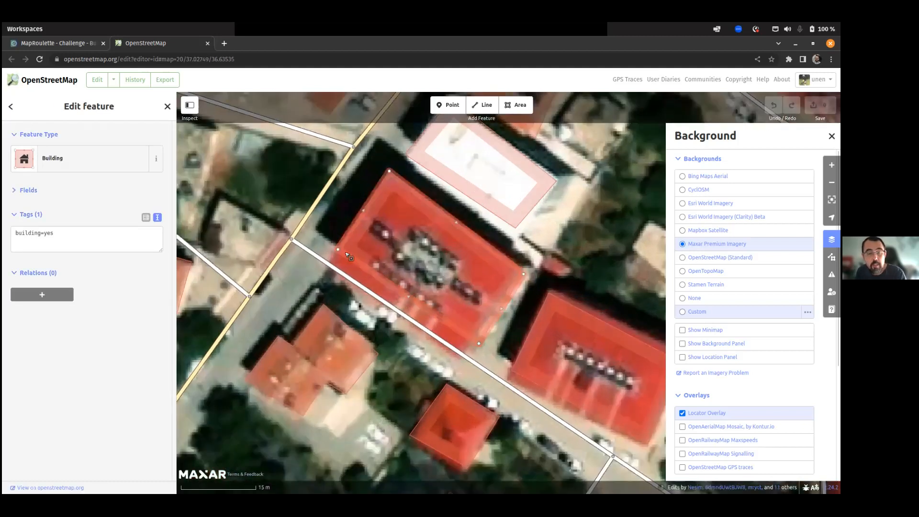
left_click_drag(340, 251, 328, 267)
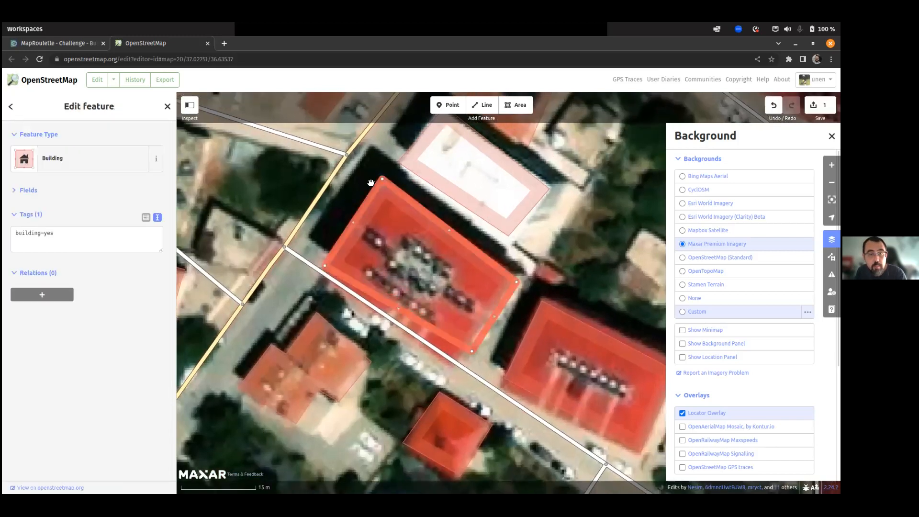
left_click(384, 207)
left_click(385, 208)
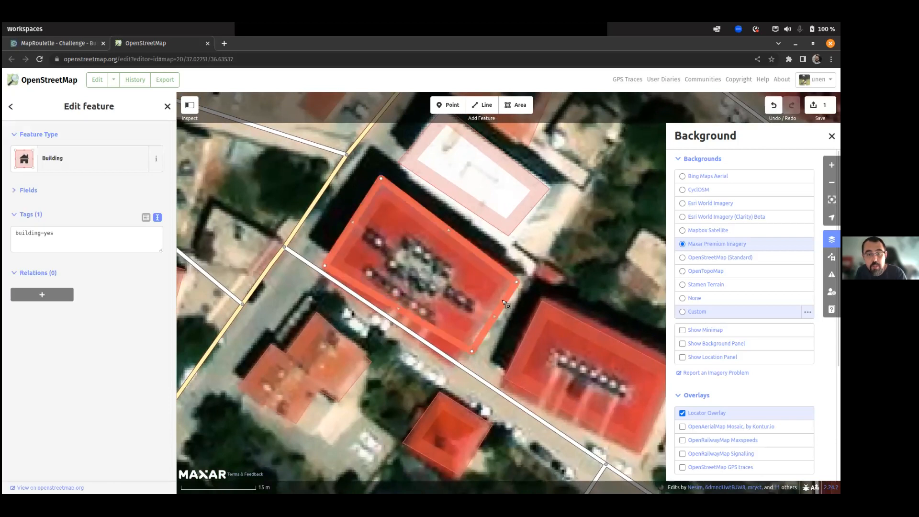
left_click_drag(517, 283, 516, 277)
left_click_drag(472, 354, 451, 366)
scroll(346, 324, "up", 2)
left_click_drag(315, 240, 308, 250)
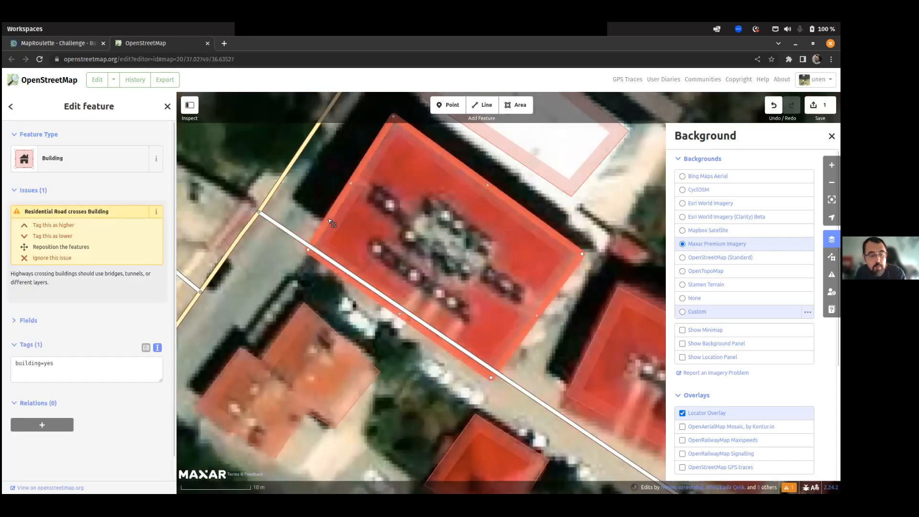
Square the building's corners and move the whole outline onto the roof.
key("q")
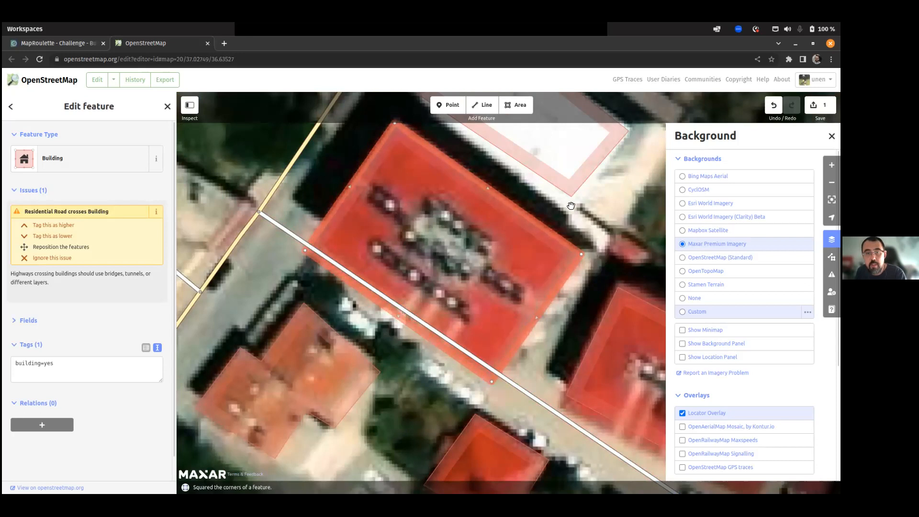
left_click_drag(571, 206, 518, 242)
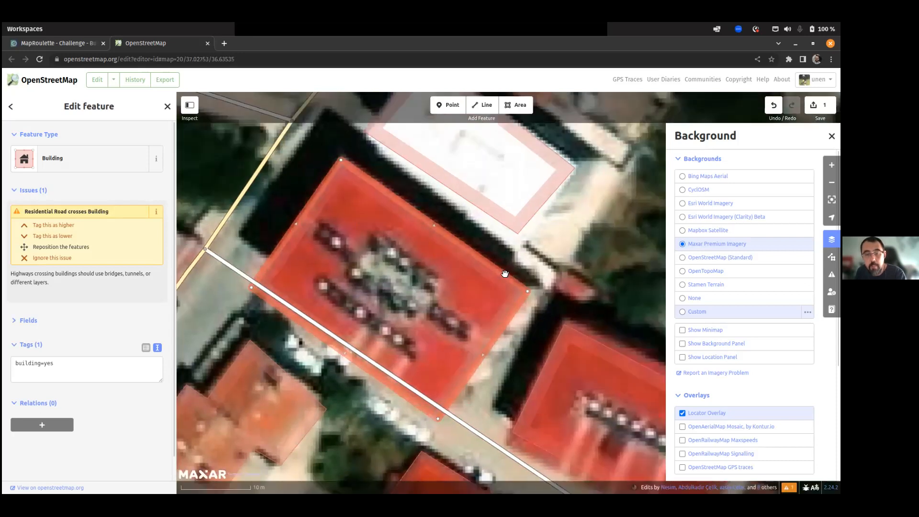
key("m")
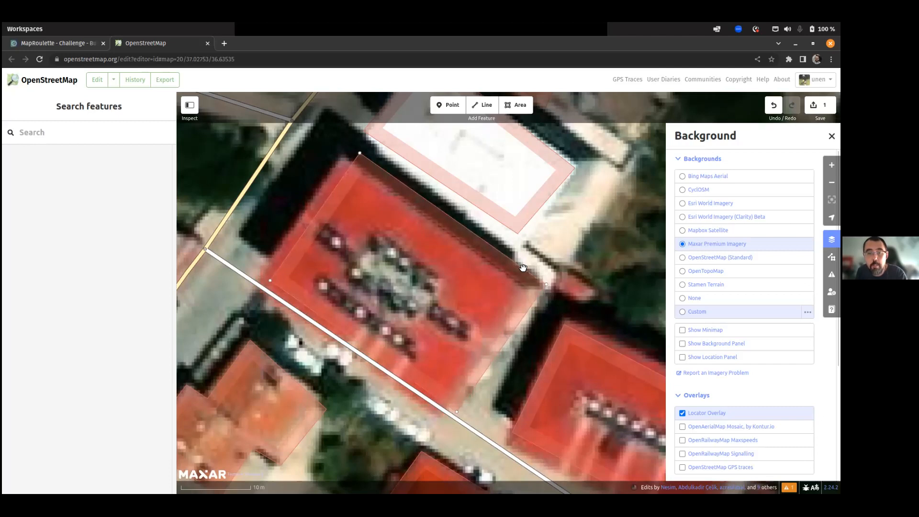
left_click(521, 267)
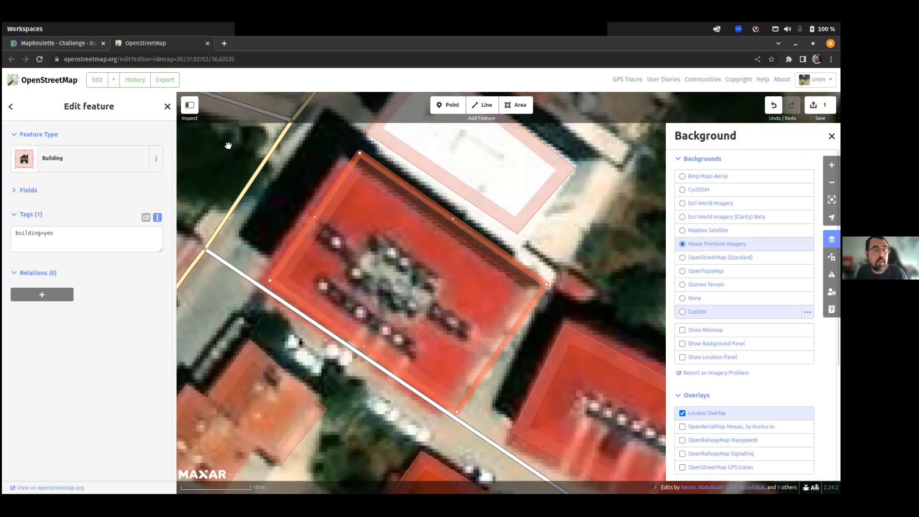
Restore the Custom imagery background, view the adjusted building among its neighbours, and return to MapRoulette.
left_click(682, 312)
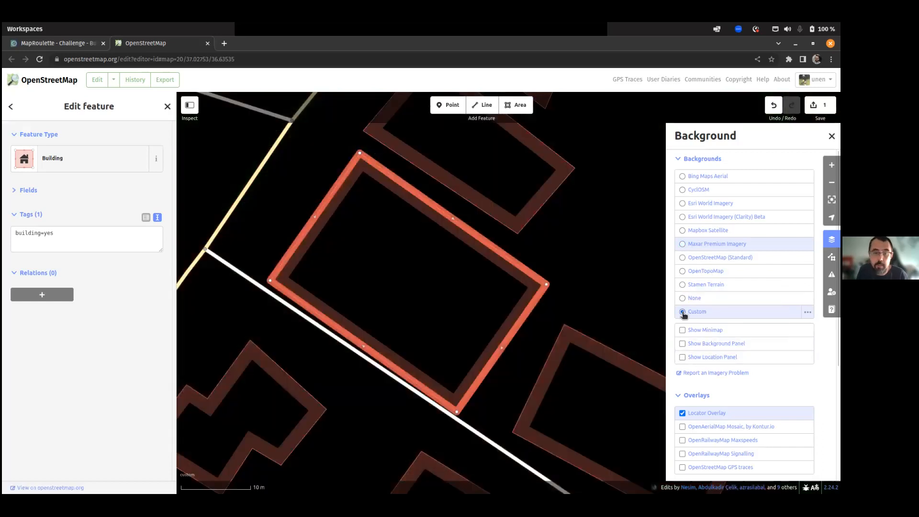
scroll(624, 291, "down", 2)
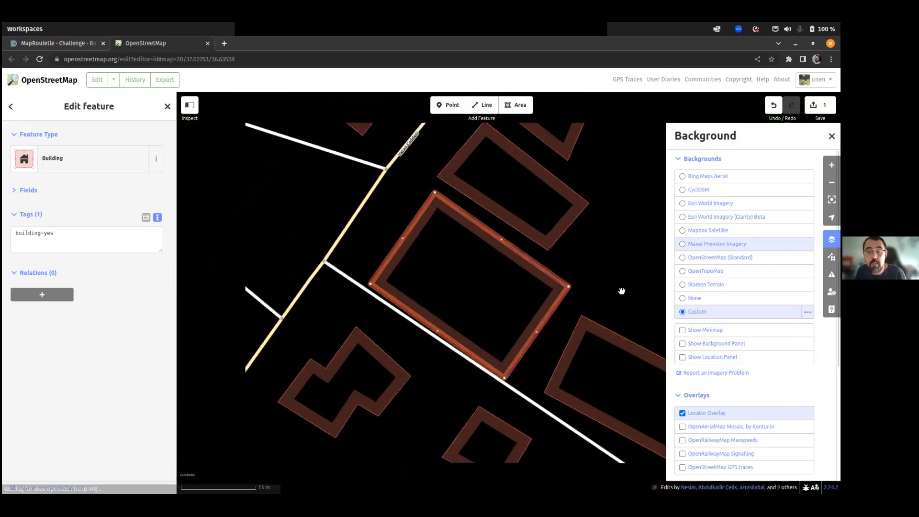
left_click_drag(622, 282, 529, 268)
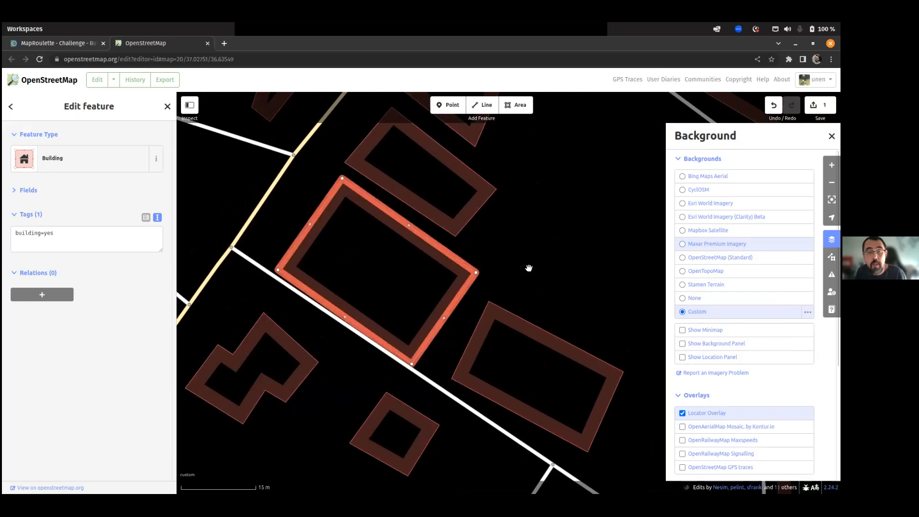
scroll(529, 268, "down", 1)
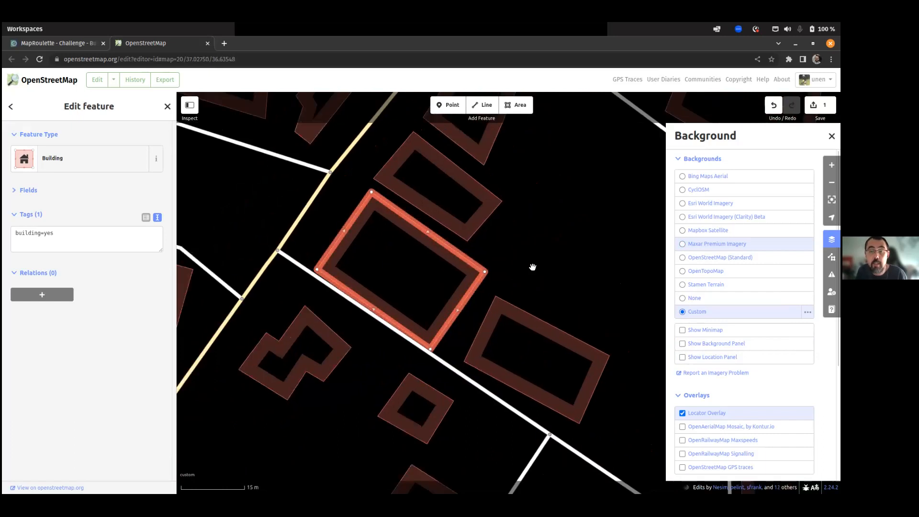
scroll(533, 267, "down", 3)
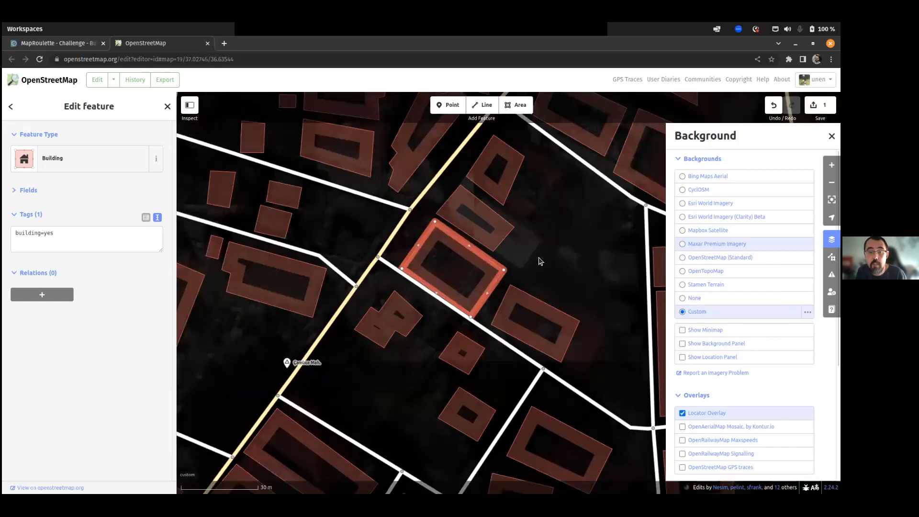
scroll(537, 258, "down", 1)
scroll(519, 272, "up", 1)
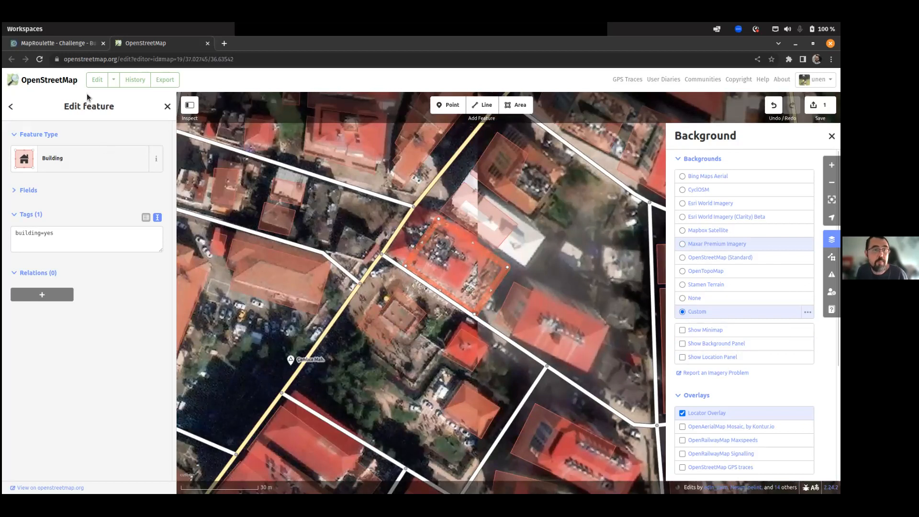
left_click(45, 45)
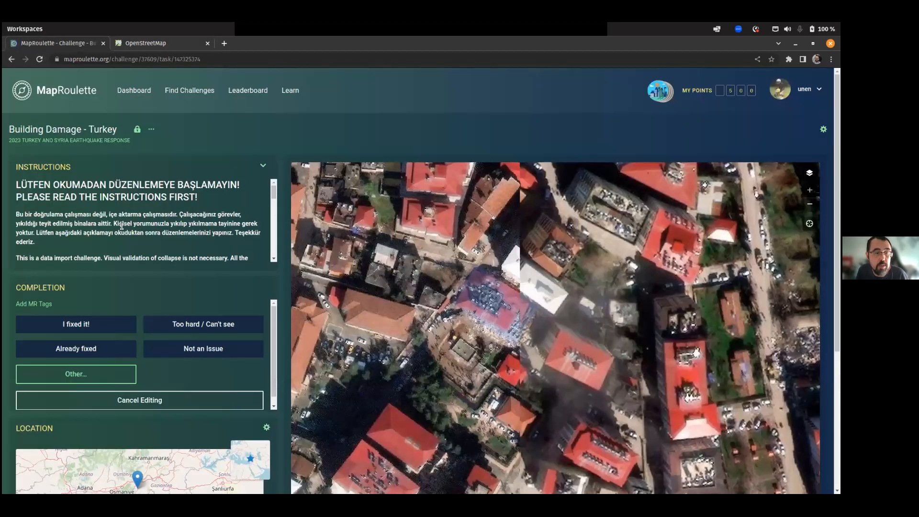
Copy the building=collapsed and damage tag lines from the task instructions, then return to iD.
scroll(119, 222, "down", 5)
scroll(117, 220, "down", 3)
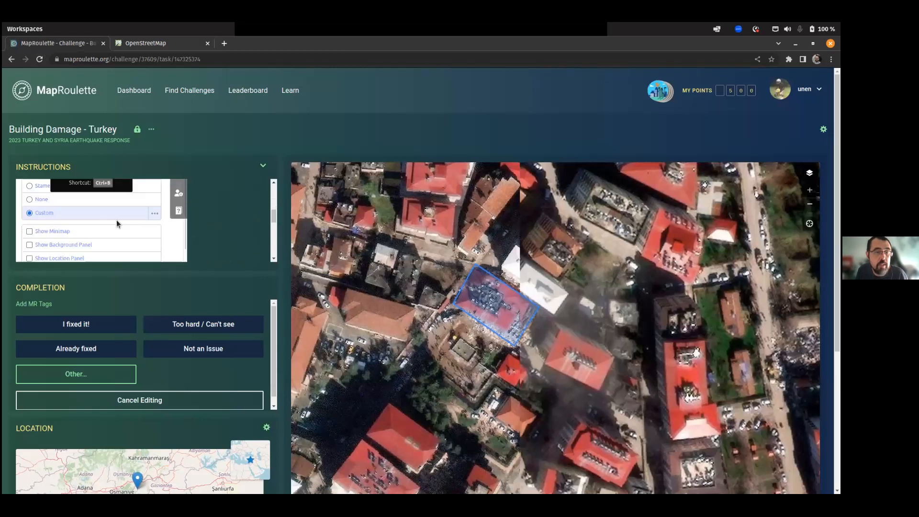
scroll(116, 220, "down", 4)
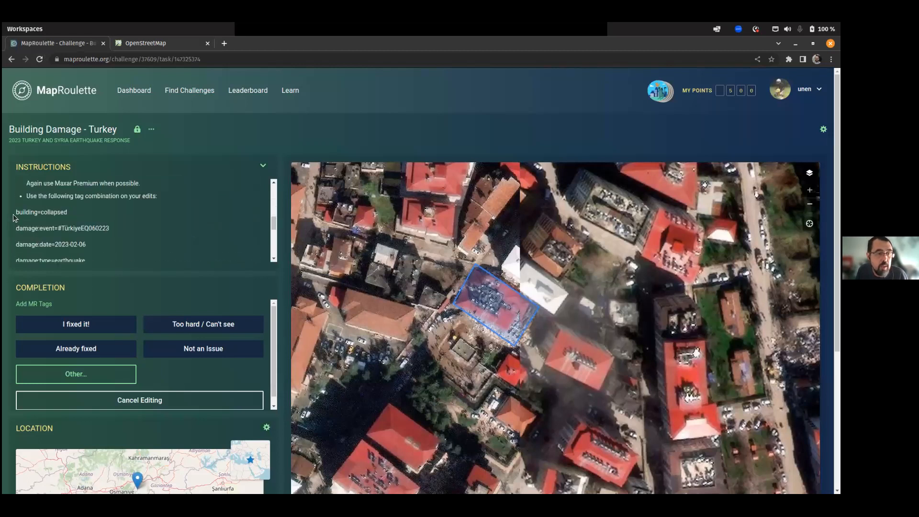
left_click_drag(25, 216, 74, 239)
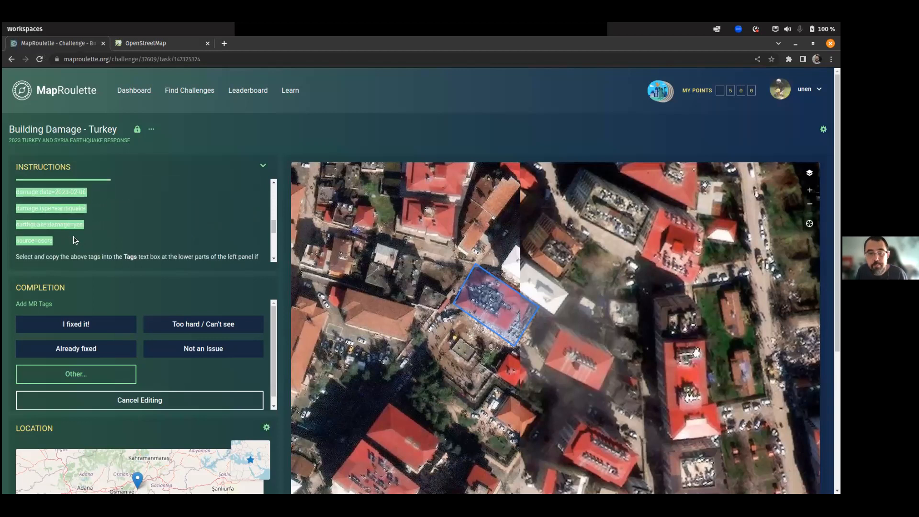
right_click(64, 229)
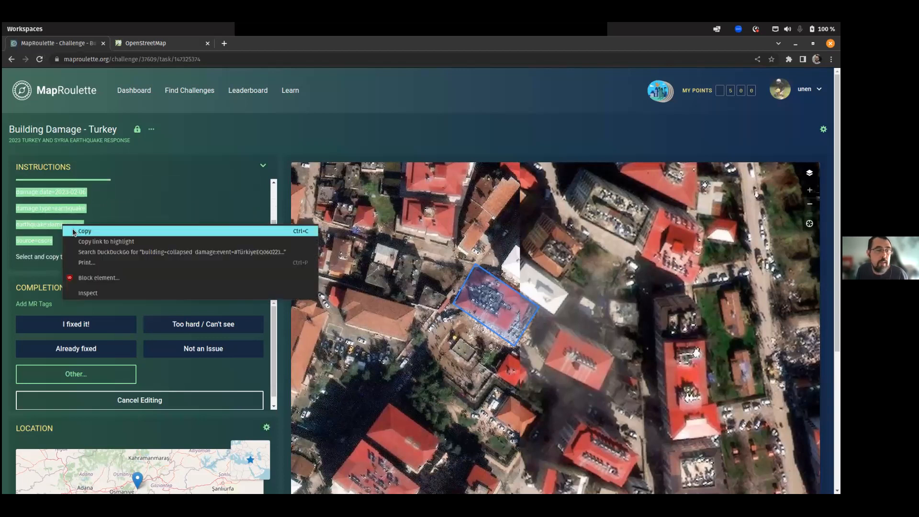
left_click(77, 231)
left_click(134, 44)
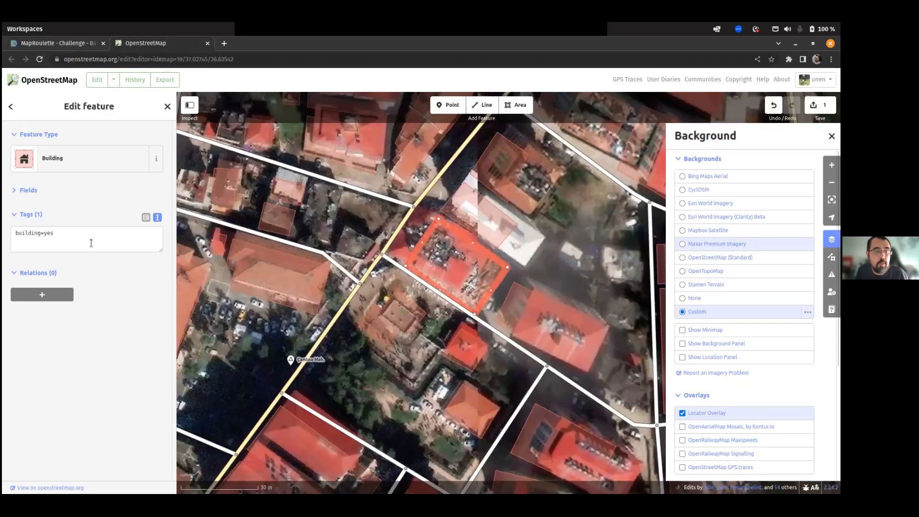
Show the building's tags as plain text, enlarge the text box, and select building=yes.
left_click(16, 192)
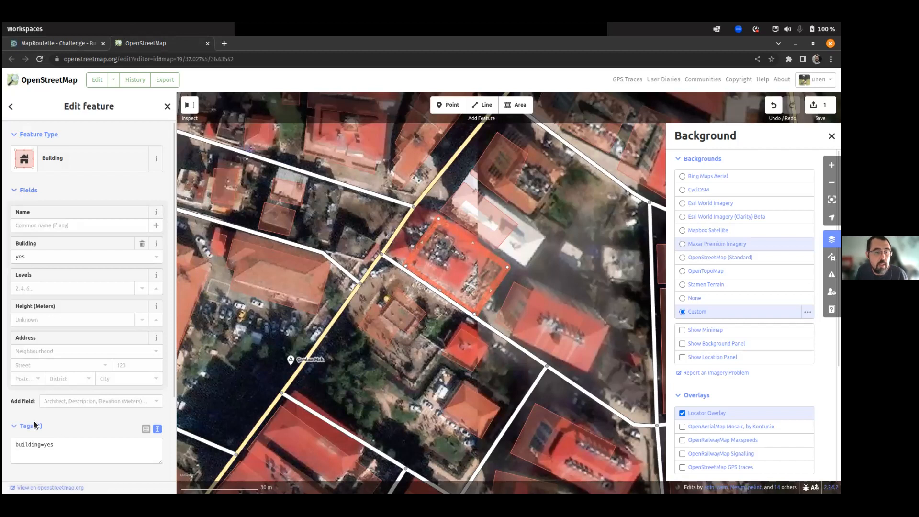
left_click(146, 429)
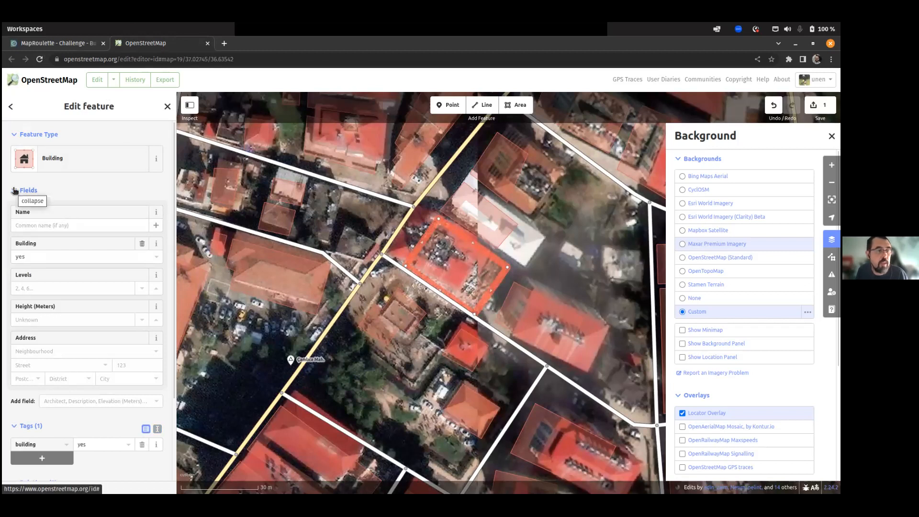
left_click(14, 191)
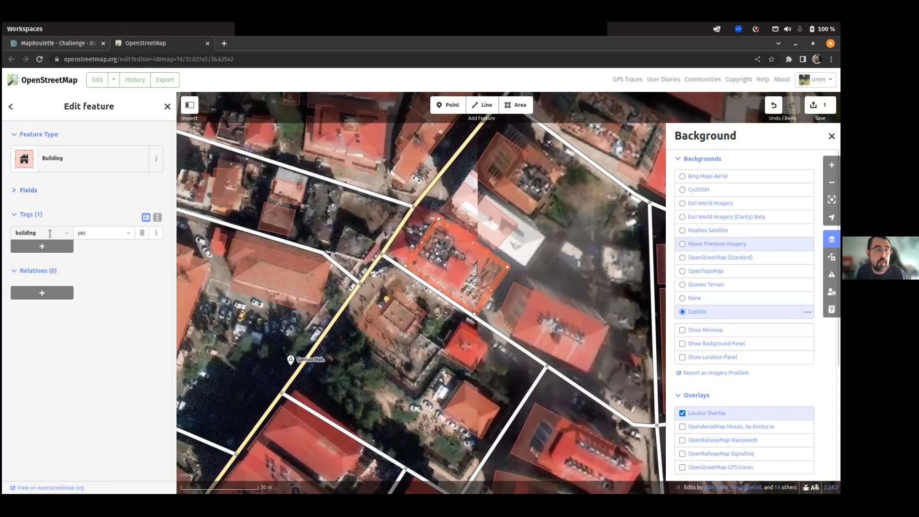
left_click(157, 218)
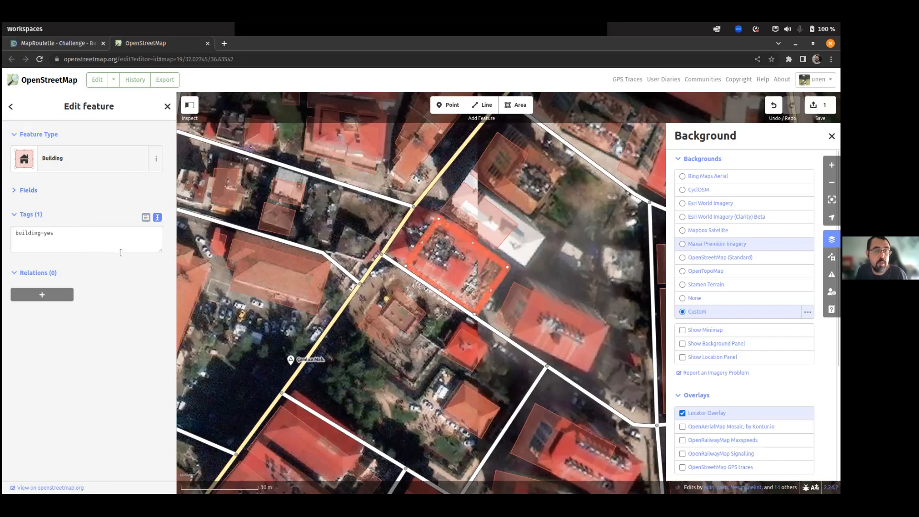
left_click_drag(162, 252, 162, 305)
left_click_drag(71, 236, 4, 236)
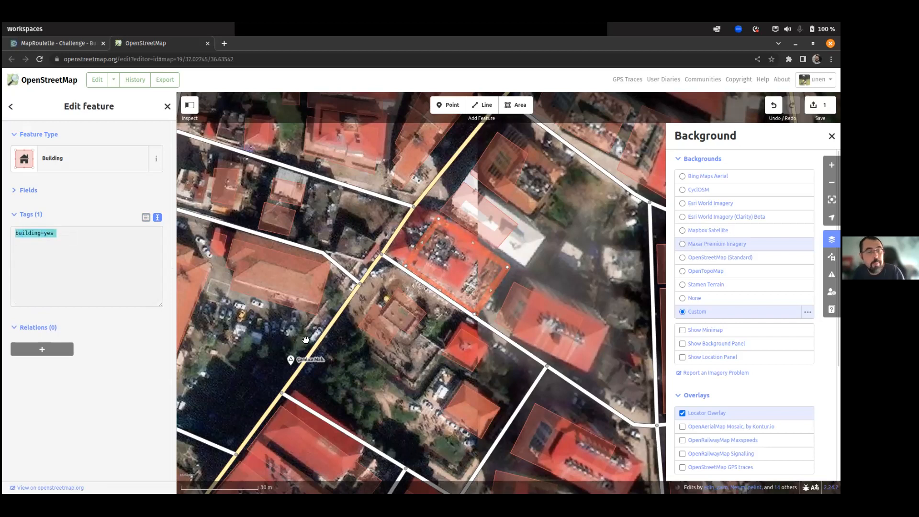
Replace building=yes with building=collapsed, damage:date/event/type, earthquake:damage and source=cscrs tags.
key("ctrl+v")
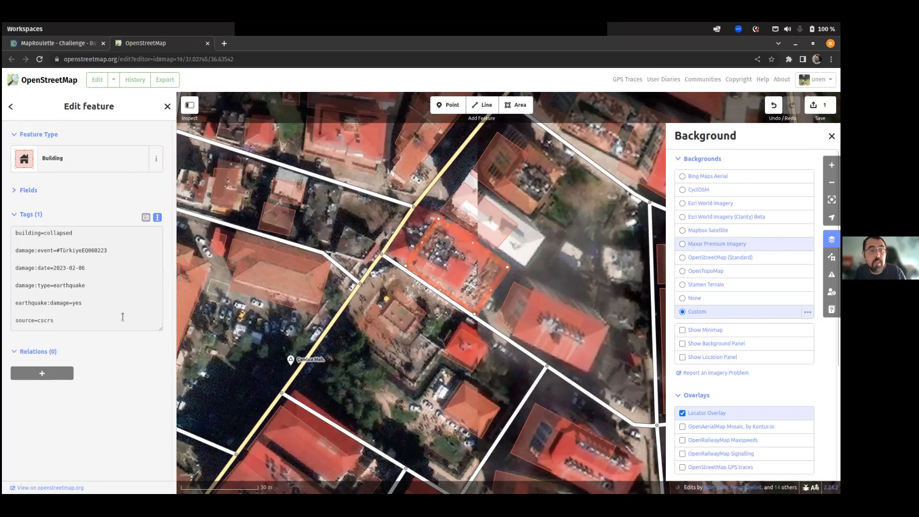
left_click(42, 251)
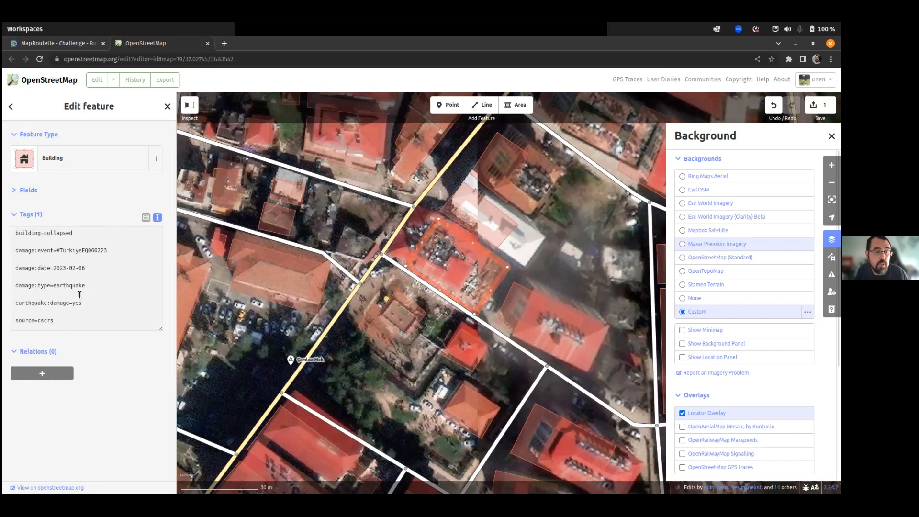
left_click_drag(58, 320, 11, 318)
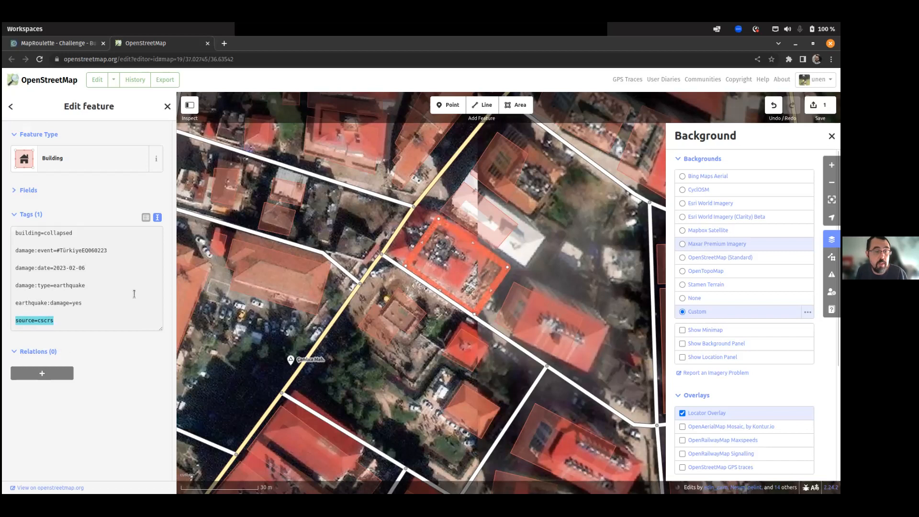
left_click(146, 218)
left_click(146, 219)
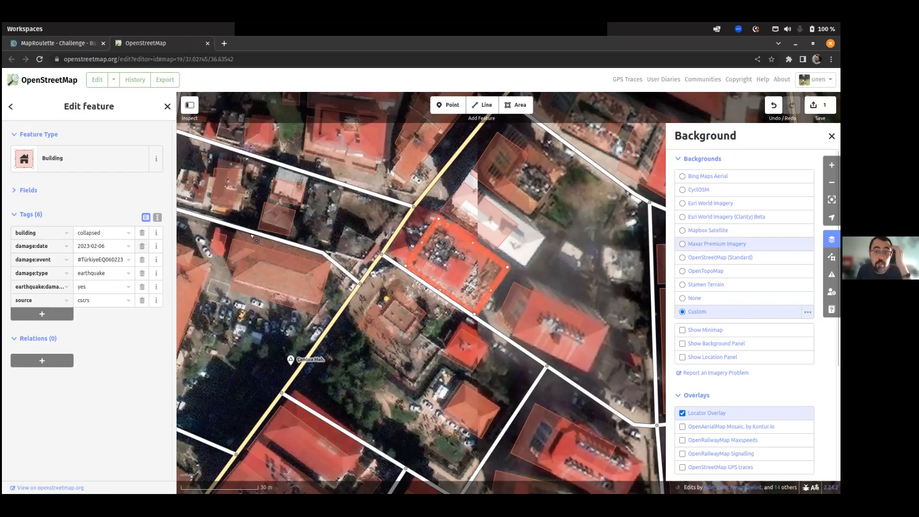
left_click(831, 136)
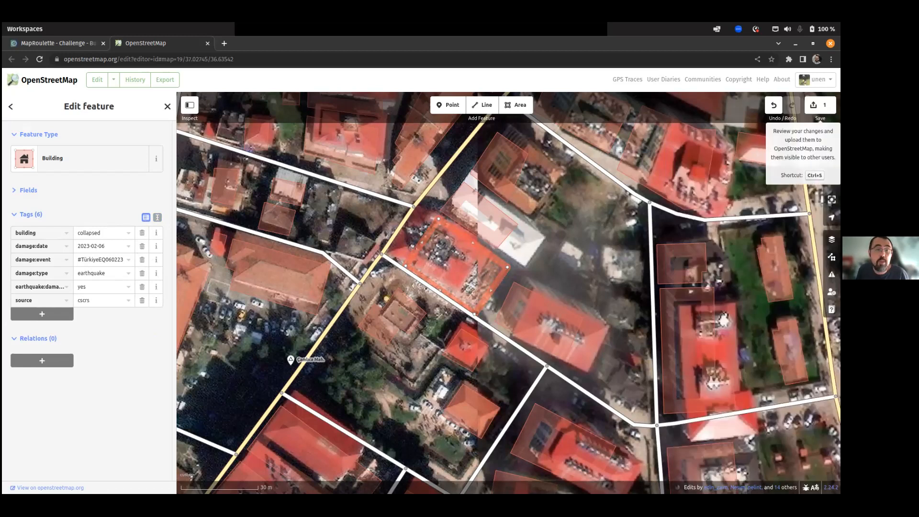
Upload the edit with the changeset comment 'added info on a collapsed building'.
left_click(819, 105)
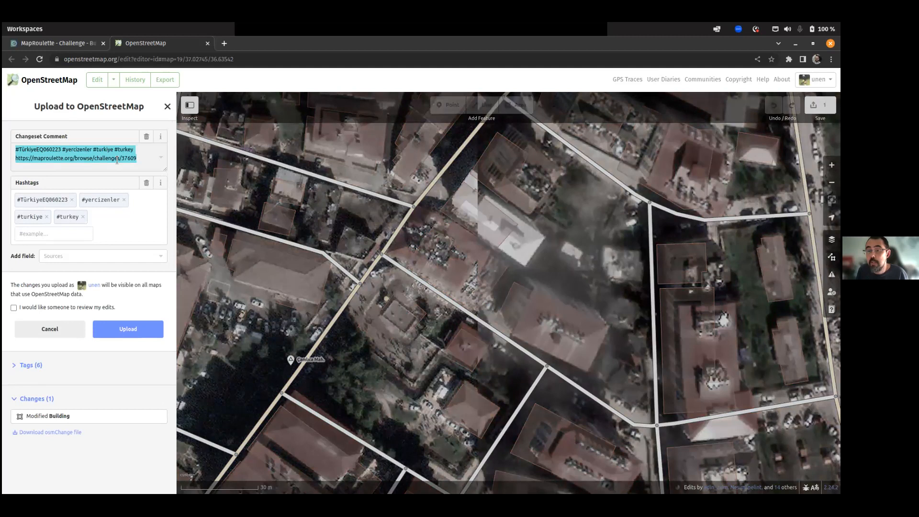
left_click(146, 158)
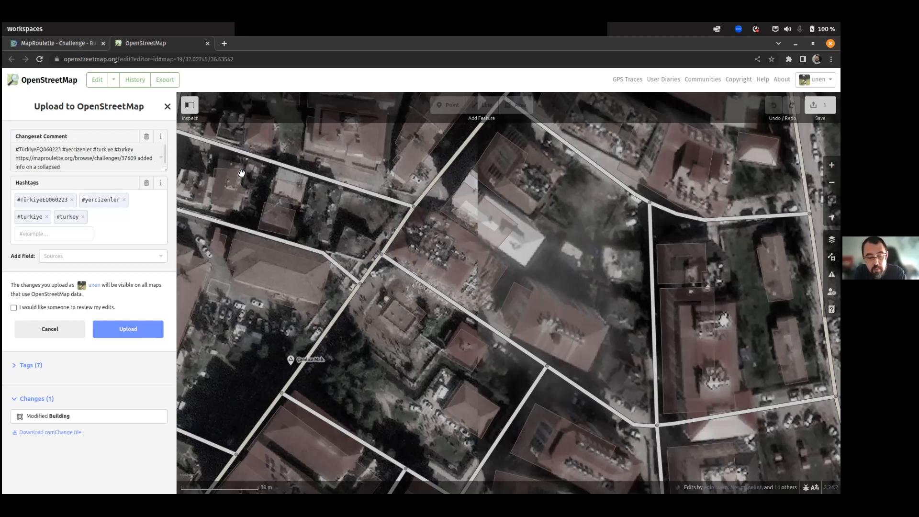
type("g")
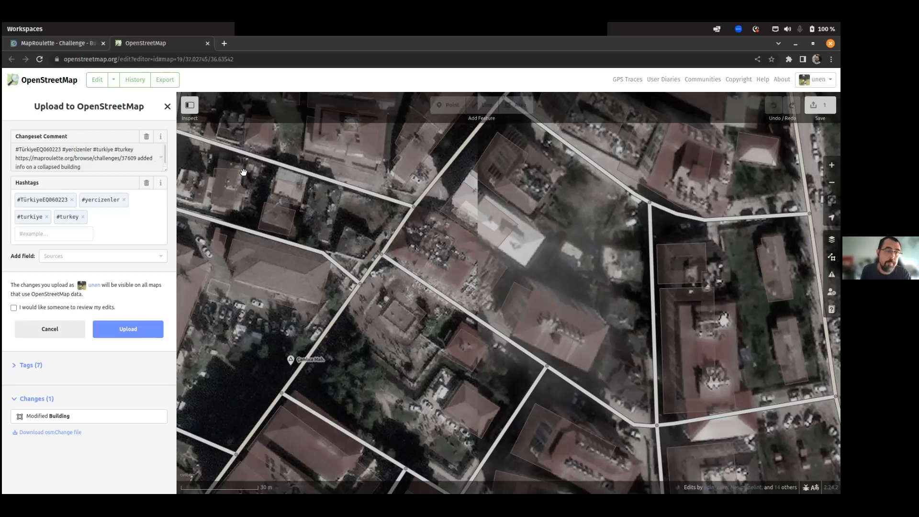
left_click(132, 329)
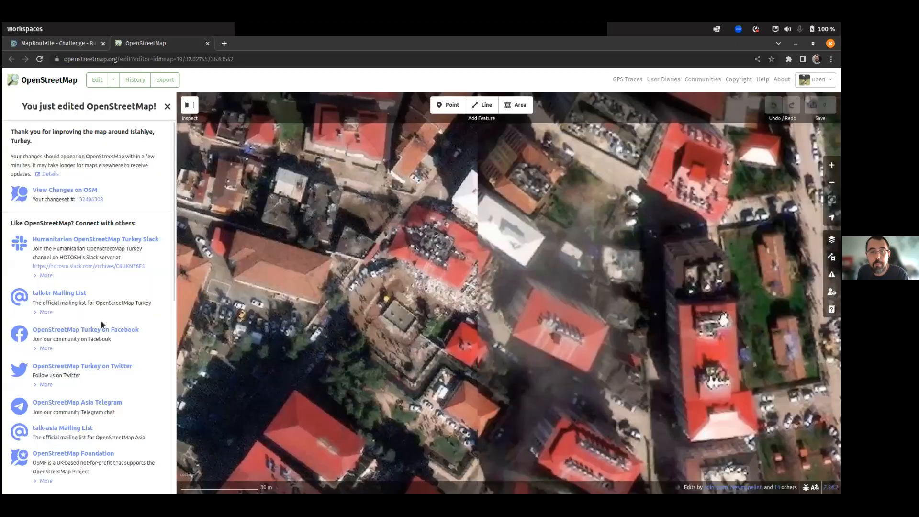
Close the OpenStreetMap tab, mark the task 'I fixed it!' and submit to load the next task.
left_click(208, 45)
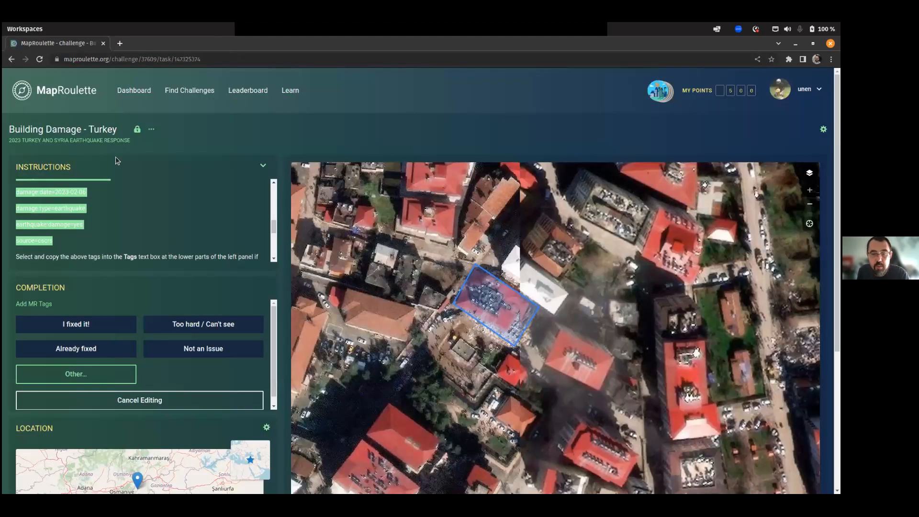
left_click(62, 328)
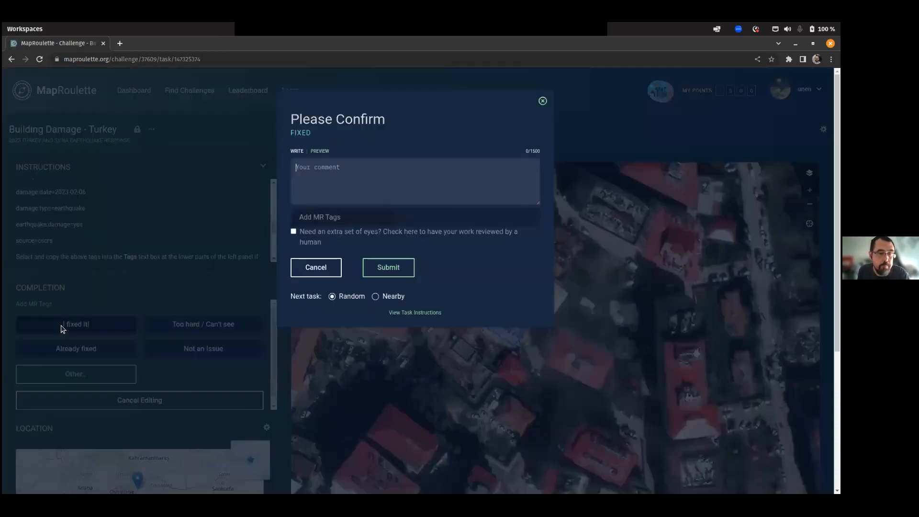
left_click(383, 269)
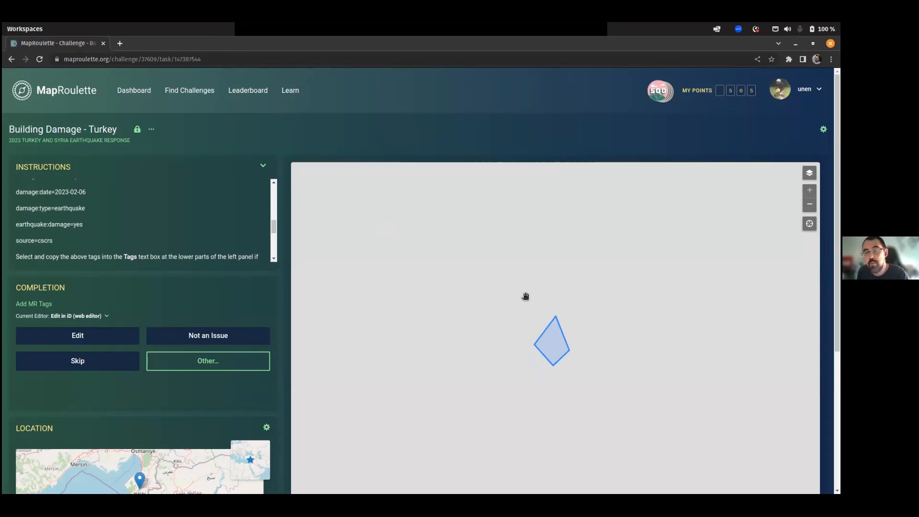
scroll(542, 302, "down", 4)
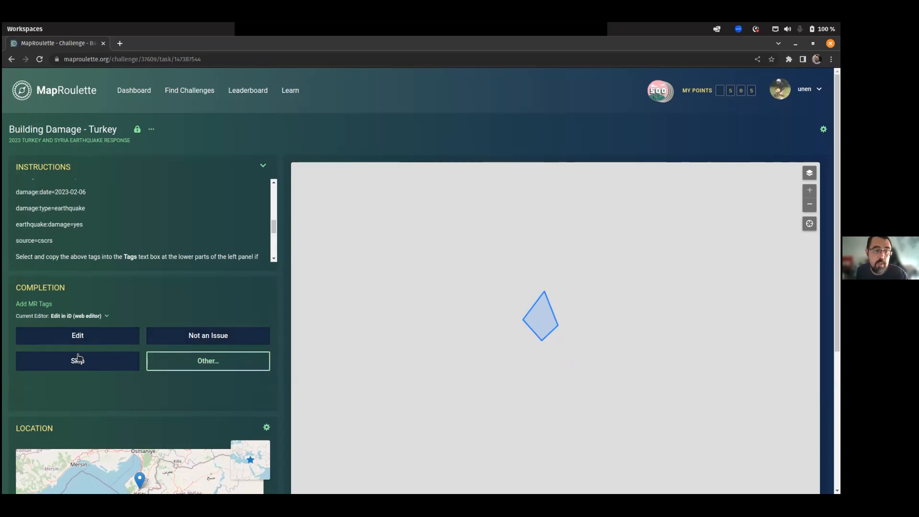
Open the new task in iD in a separate tab, then bring up MapRoulette's imagery layer list.
left_click(40, 338)
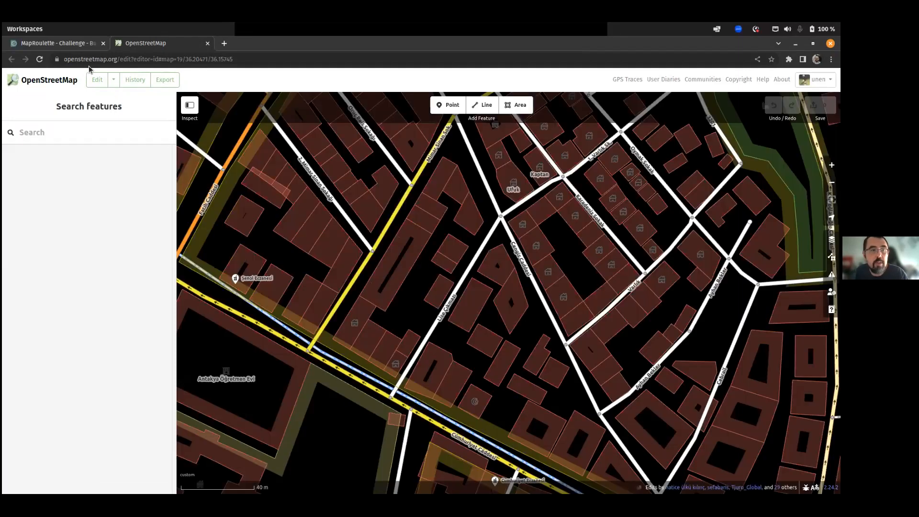
left_click(71, 47)
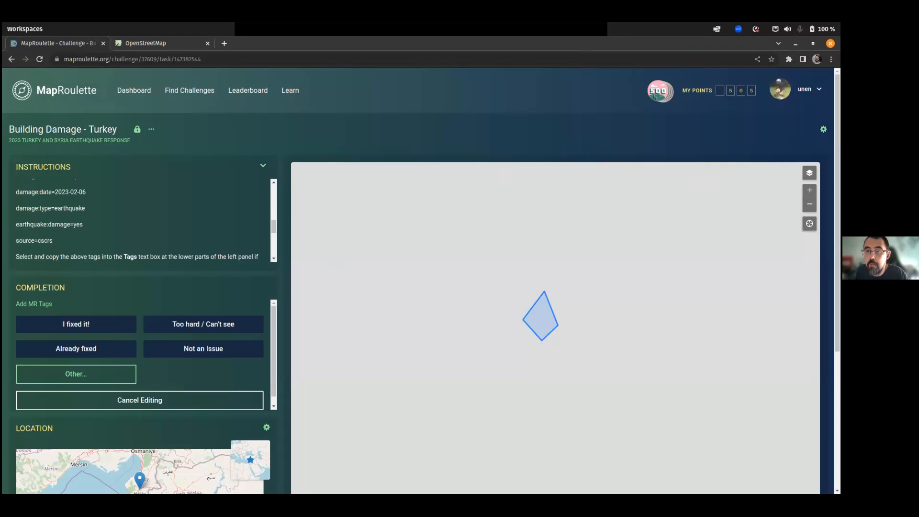
left_click(810, 173)
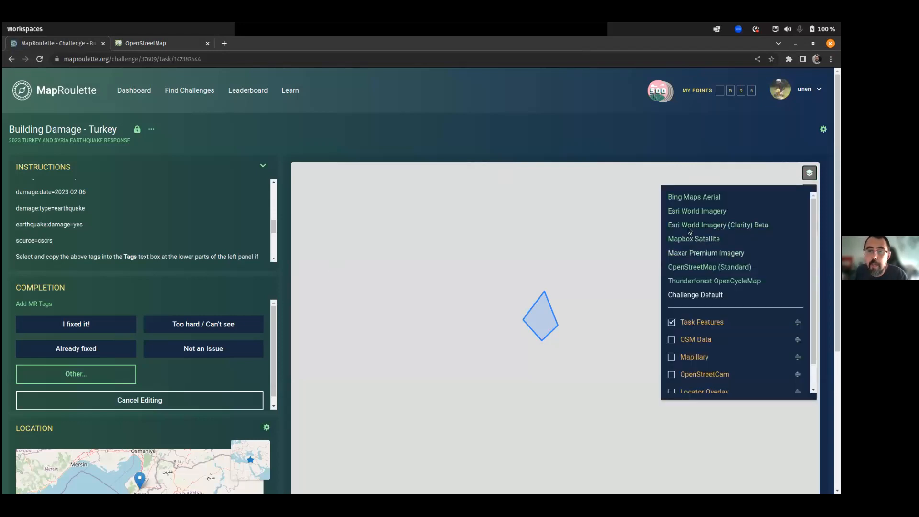
Set the MapRoulette task map to Bing Maps Aerial, then go to the OpenStreetMap editor tab.
left_click(690, 254)
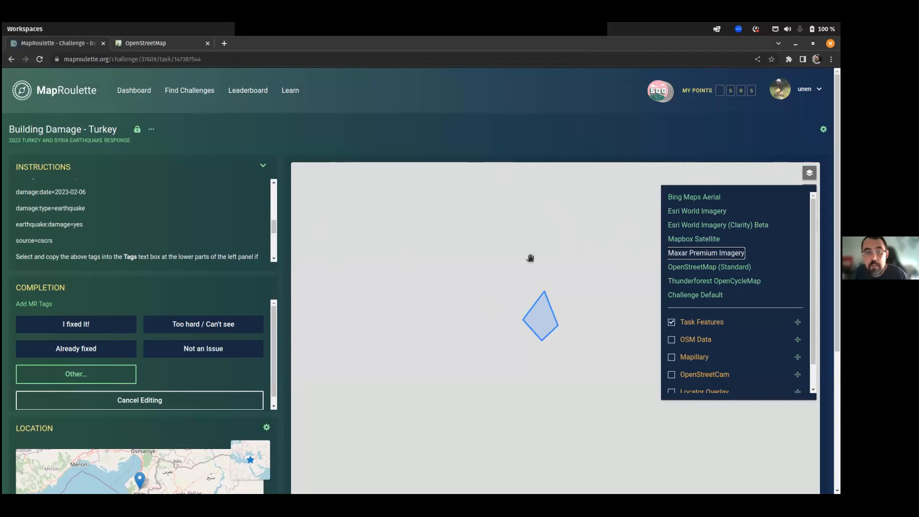
left_click(677, 197)
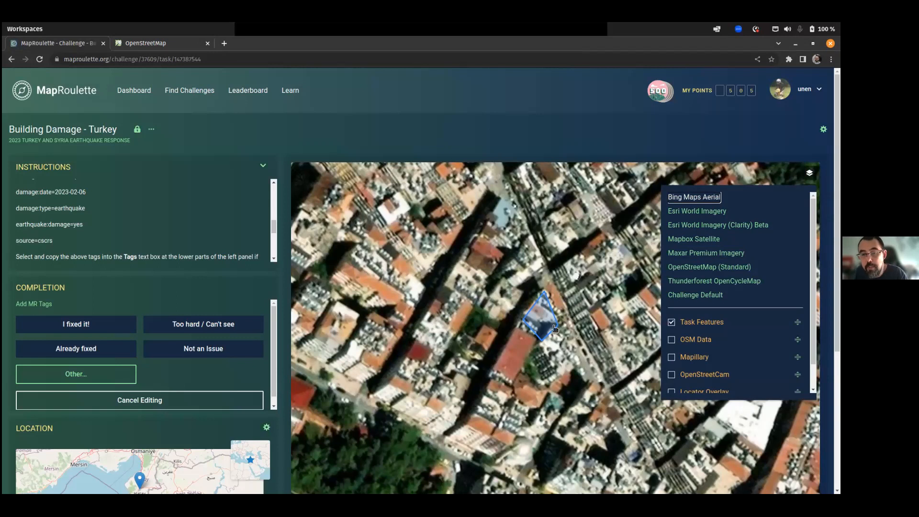
left_click(615, 280)
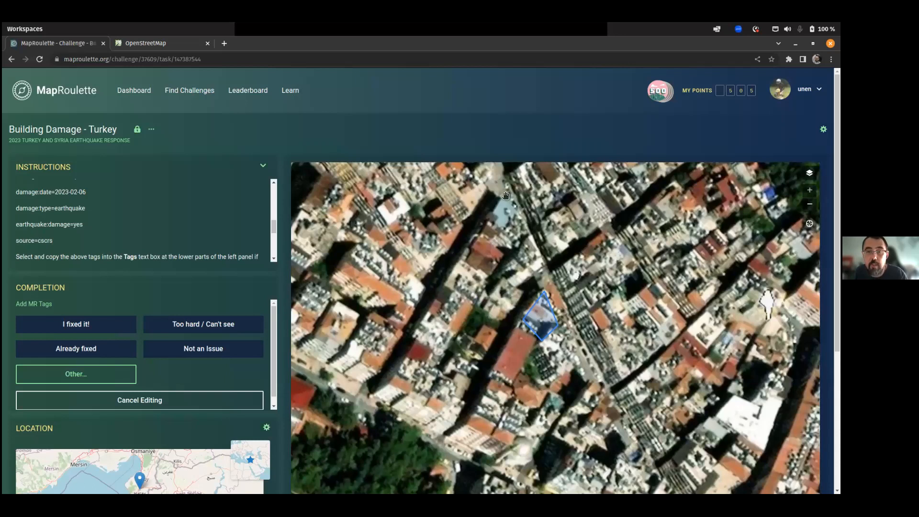
left_click(147, 44)
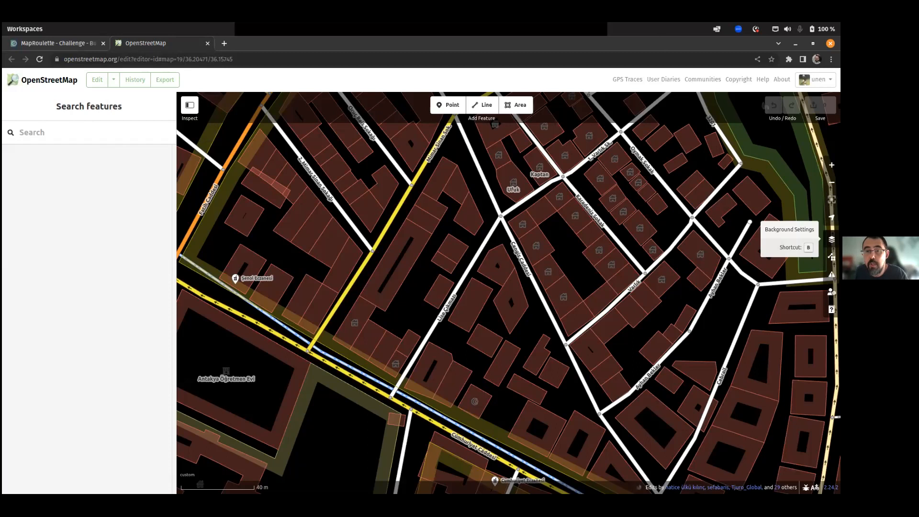
Set the iD background to Maxar Premium Imagery and zoom in on the task area.
left_click(831, 239)
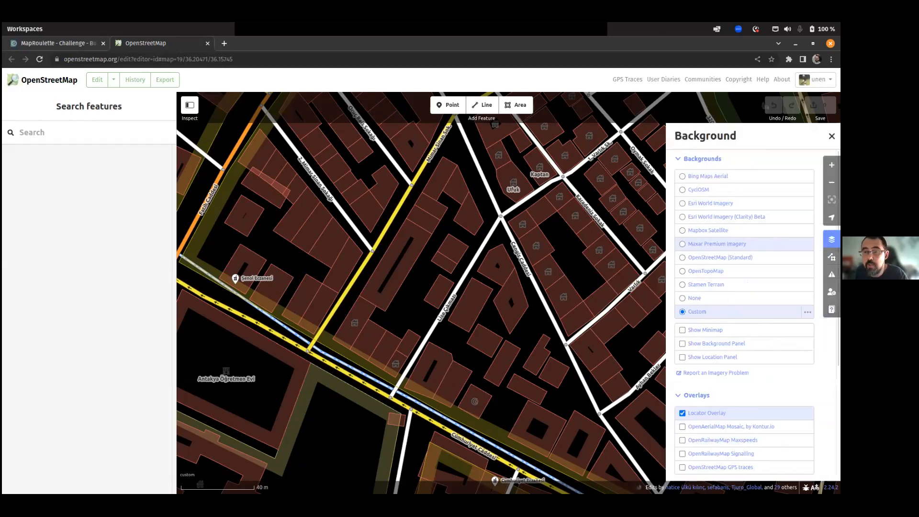
left_click(711, 177)
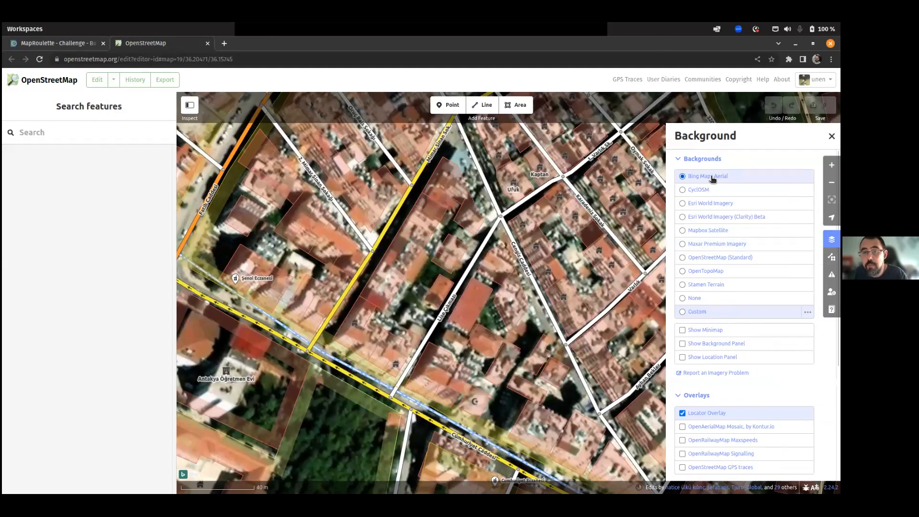
left_click(698, 245)
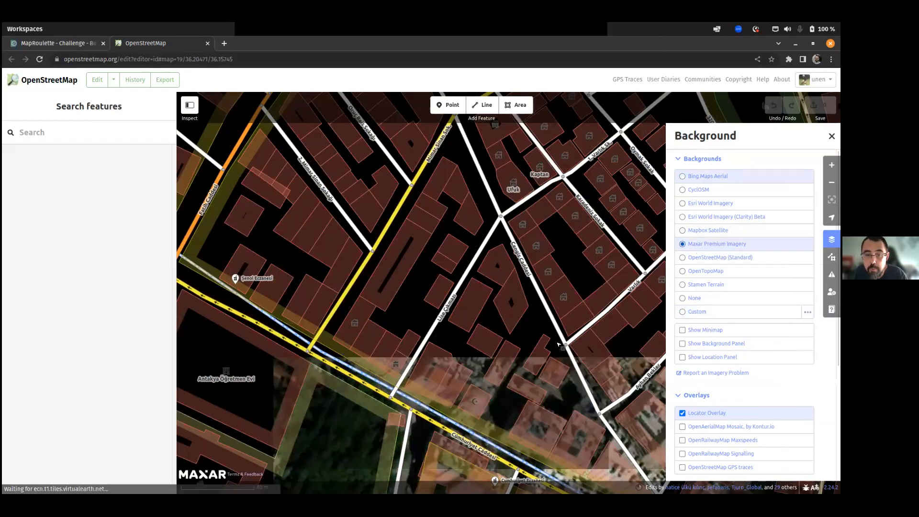
scroll(536, 320, "up", 2)
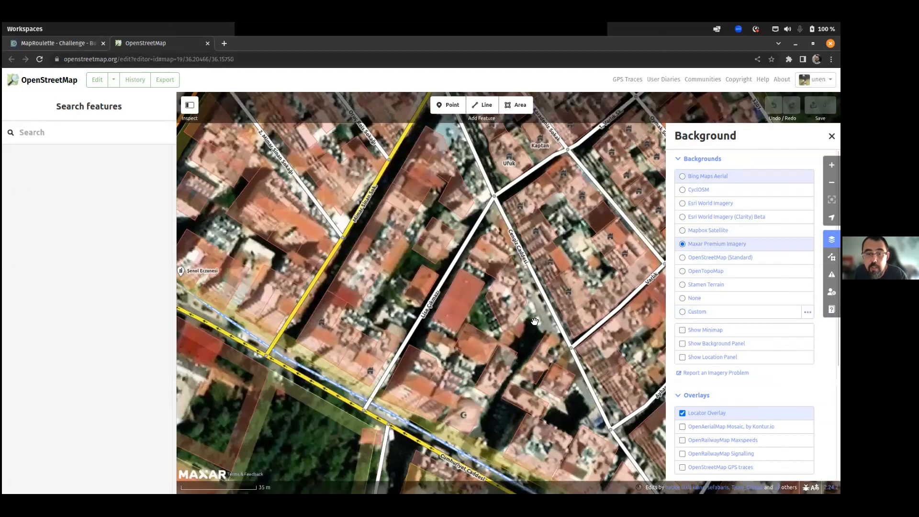
scroll(535, 320, "up", 3)
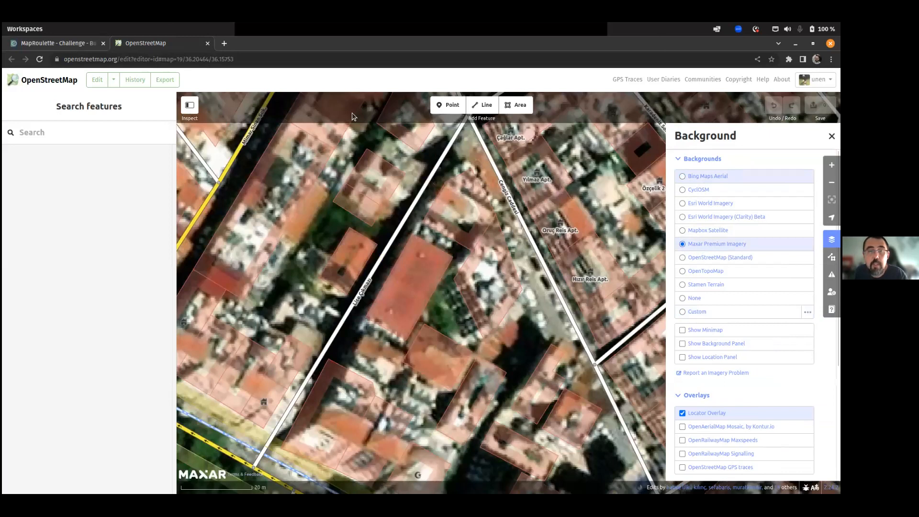
Compare the editor view against the building outlined on the MapRoulette task page.
left_click(62, 44)
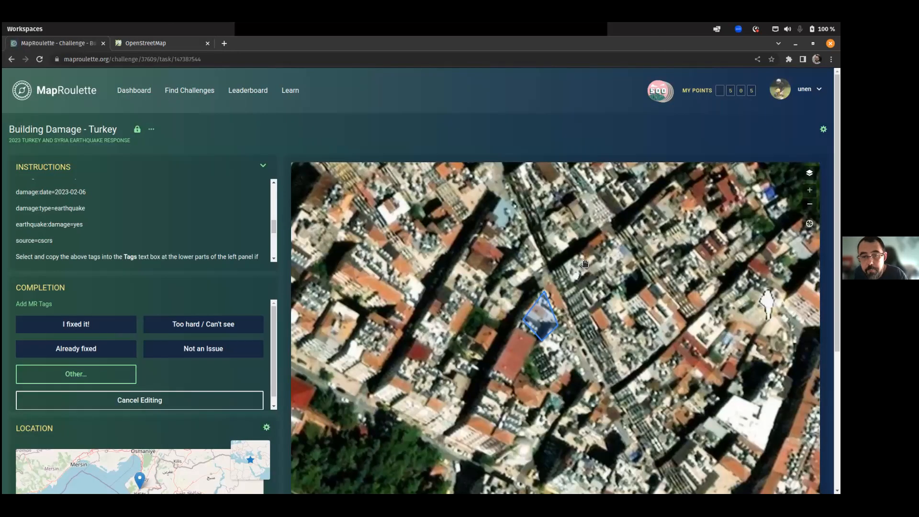
left_click(145, 44)
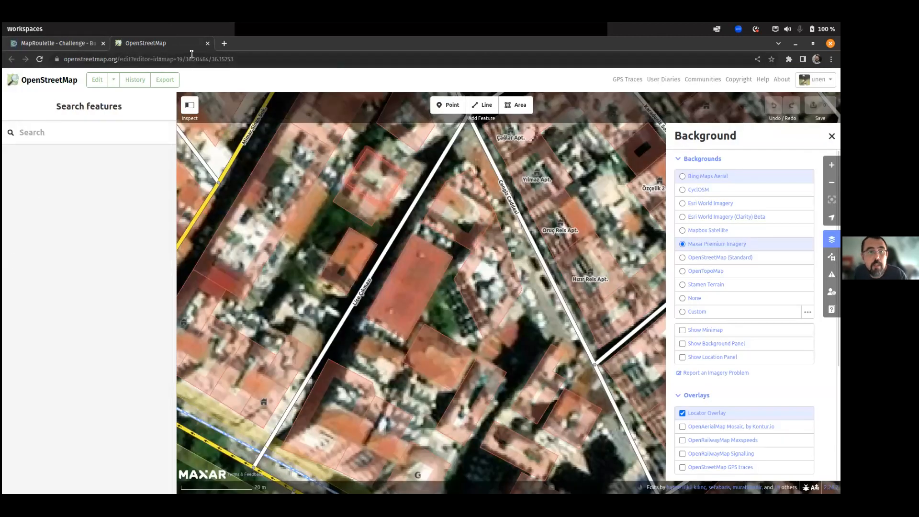
left_click(64, 45)
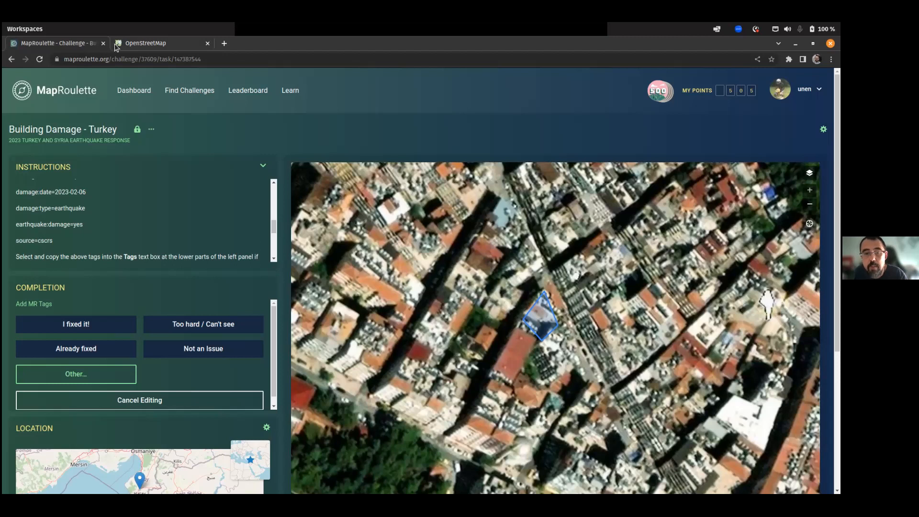
left_click(145, 43)
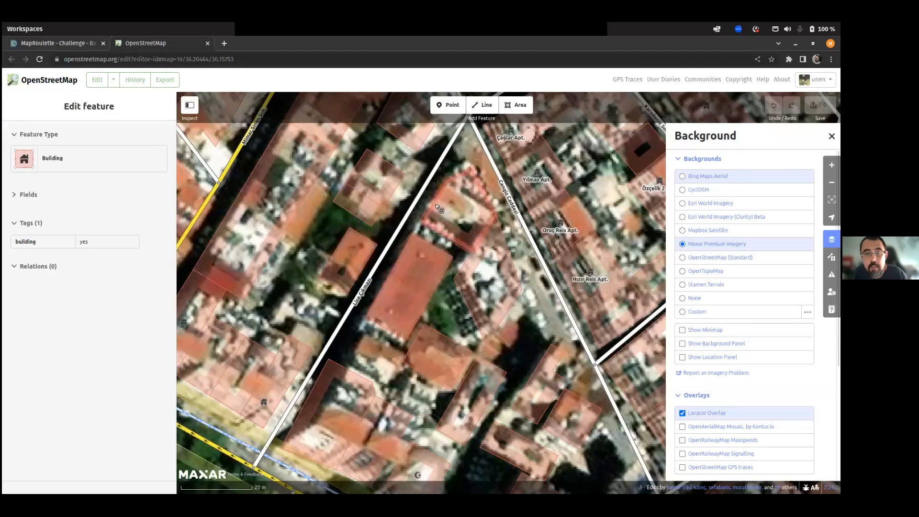
Replace the building's building=yes tag with the six pasted building=collapsed damage tags and save.
left_click(436, 207)
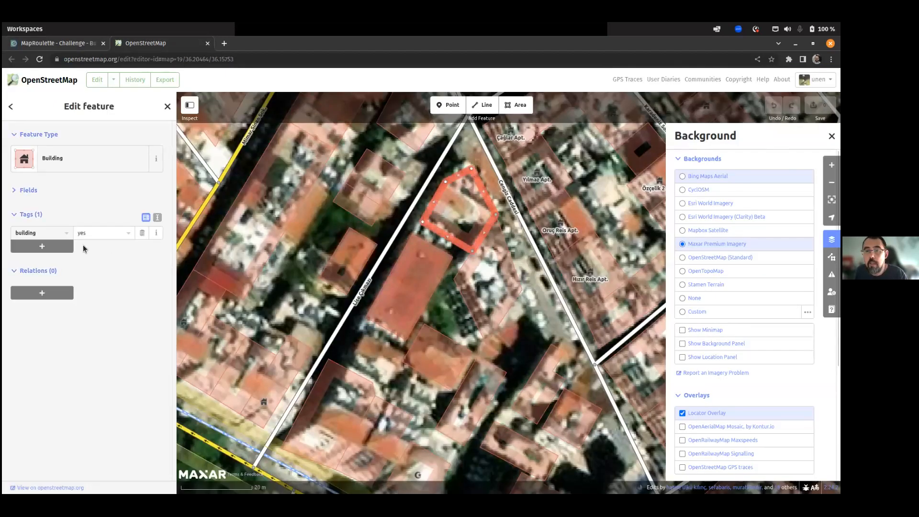
left_click(158, 219)
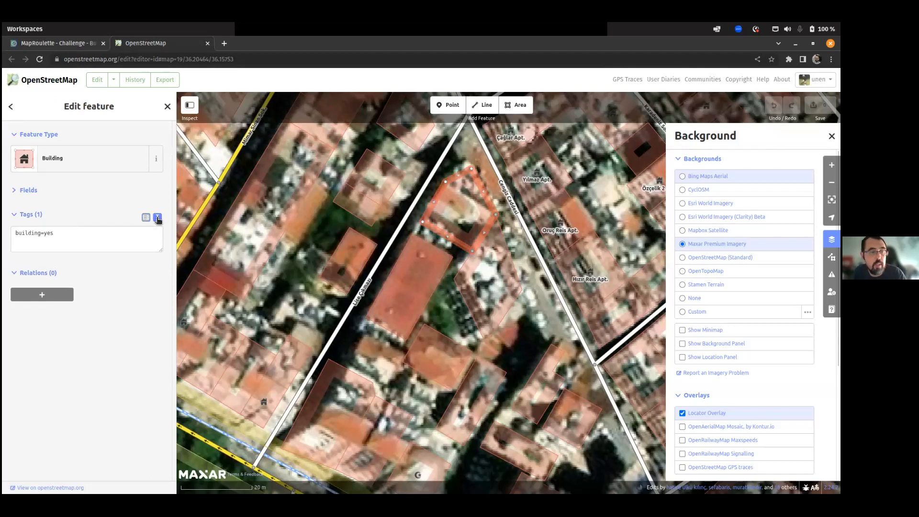
left_click(88, 237)
key("ctrl+a")
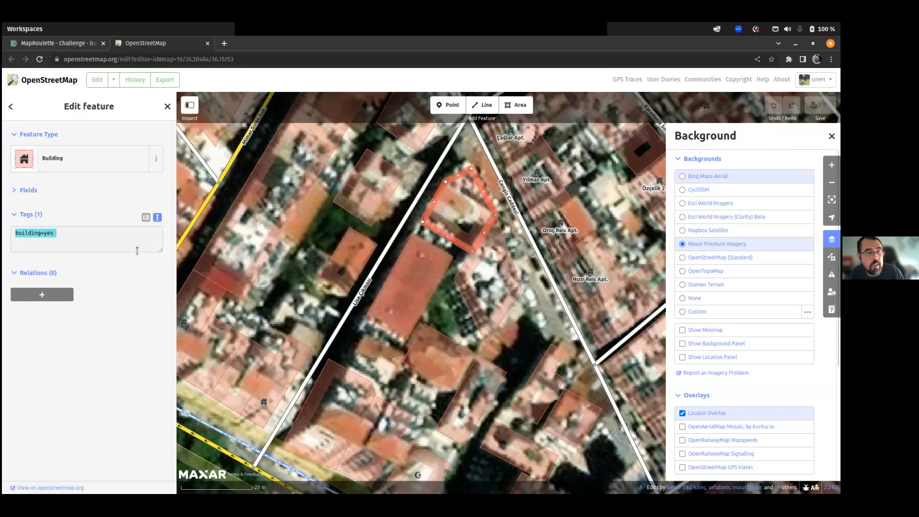
type("building=collapsed  damage:event=#TürkiyeEQ060223  damage:date=2023-02-06  damage:type=earthquake  earthquake:damage=yes  source=cscrs")
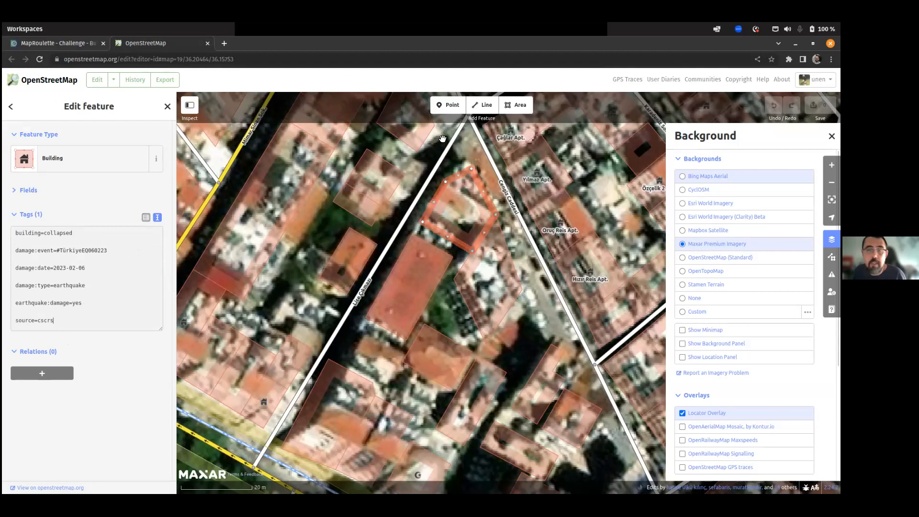
left_click(146, 218)
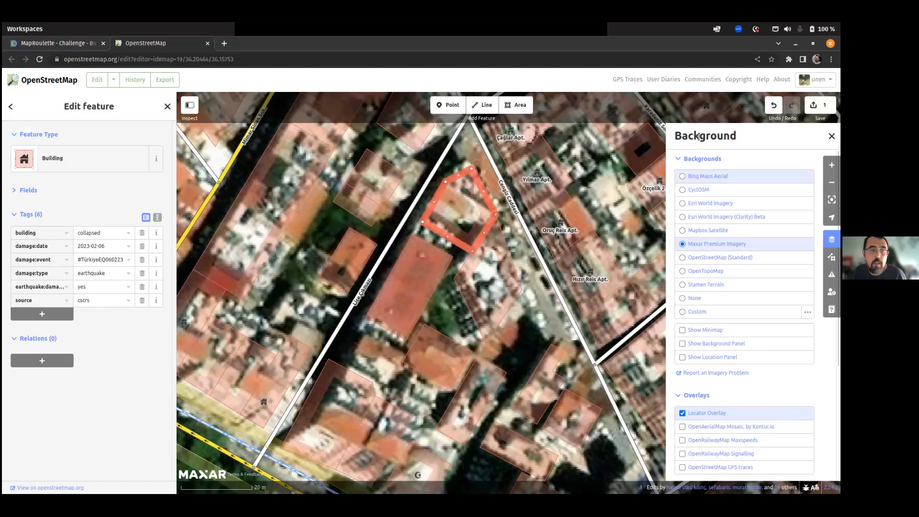
left_click(820, 105)
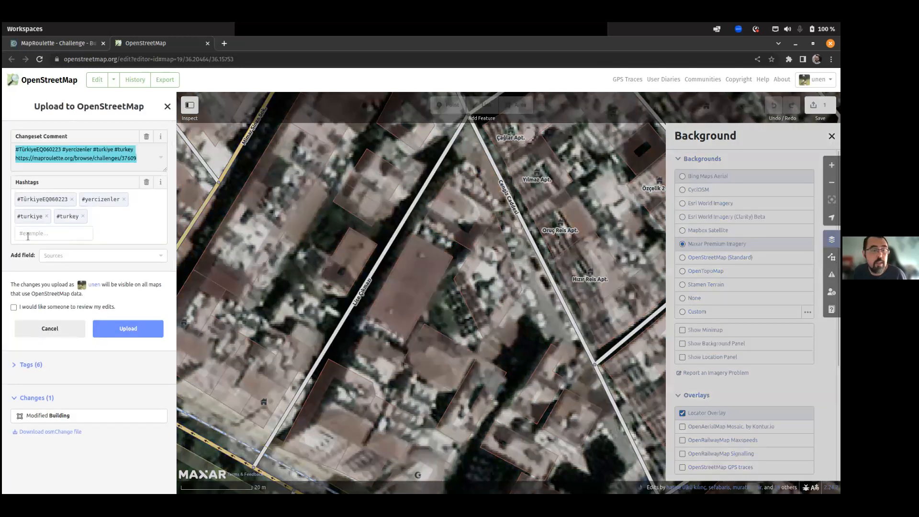
Complete the changeset comment as 'added info on a collapsed building' and upload the edit.
left_click(140, 162)
type("a")
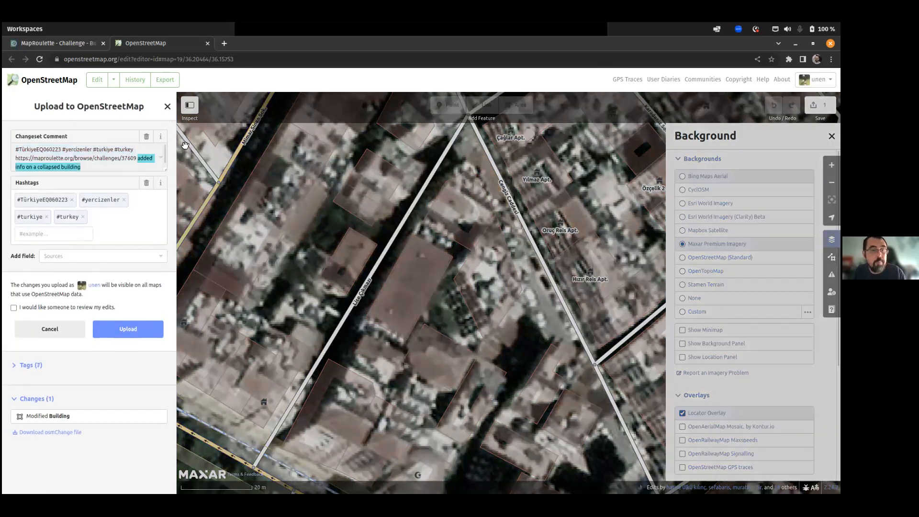
left_click(127, 335)
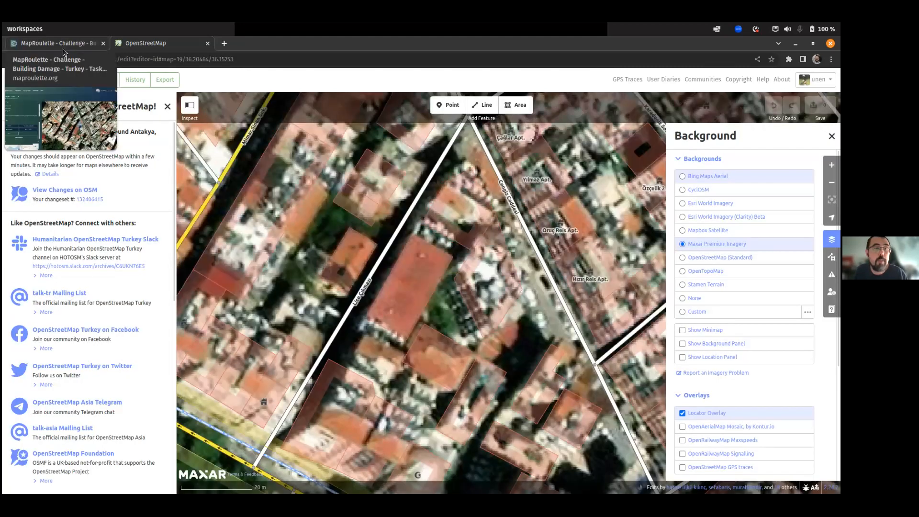
Close the editor tab and submit the second task as fixed, loading the next Turkey task.
left_click(208, 44)
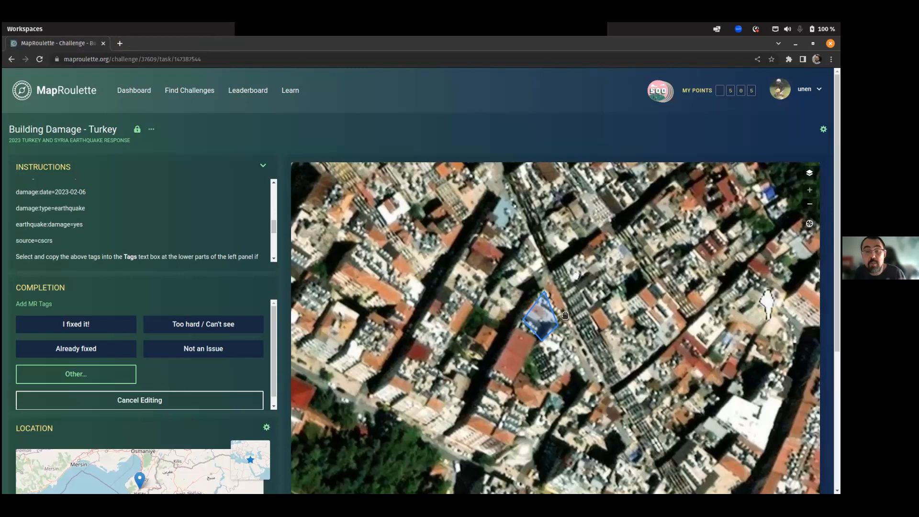
left_click(46, 327)
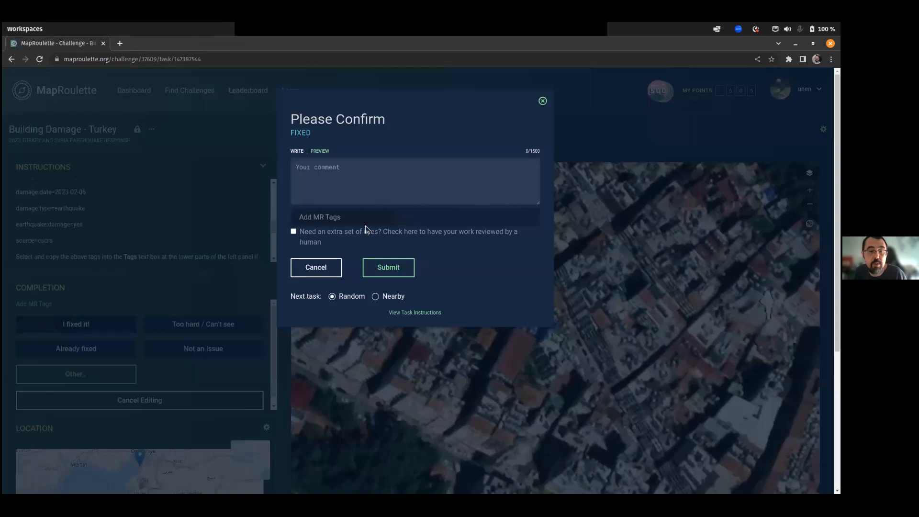
left_click(396, 269)
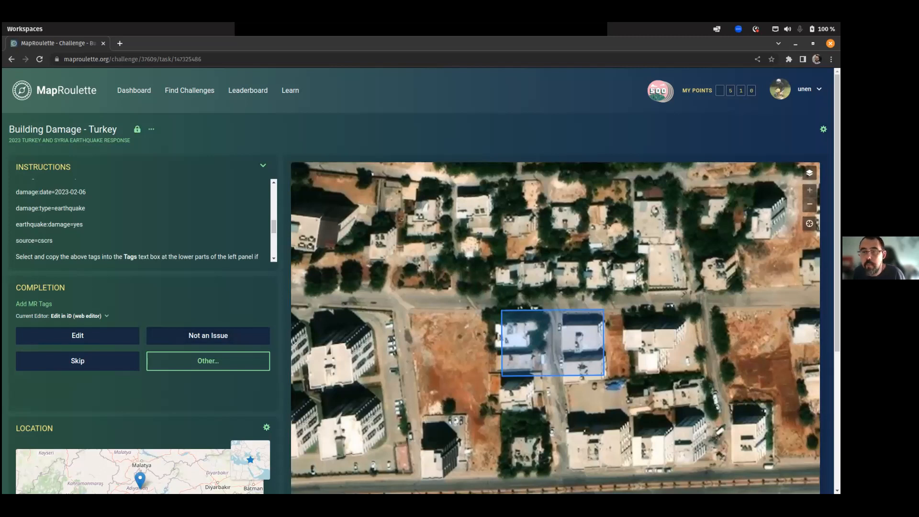
Switch the task map to Mapbox Satellite after trying Challenge Default, and centre the buildings.
left_click(809, 173)
scroll(707, 278, "down", 1)
left_click(705, 268)
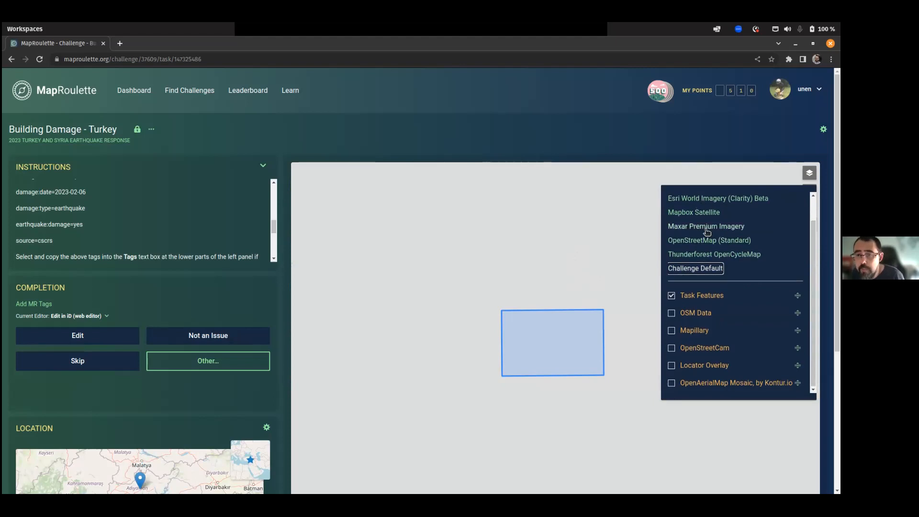
scroll(707, 232, "up", 2)
left_click(692, 239)
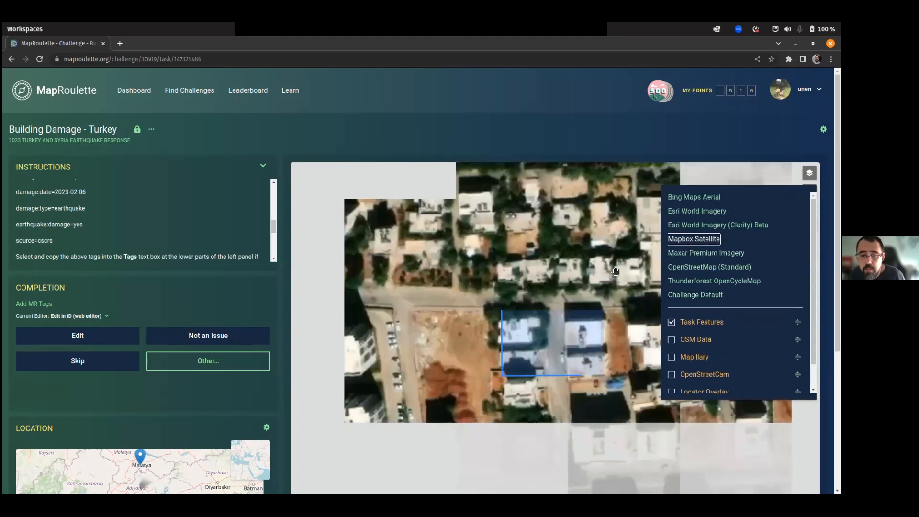
left_click_drag(497, 342, 449, 314)
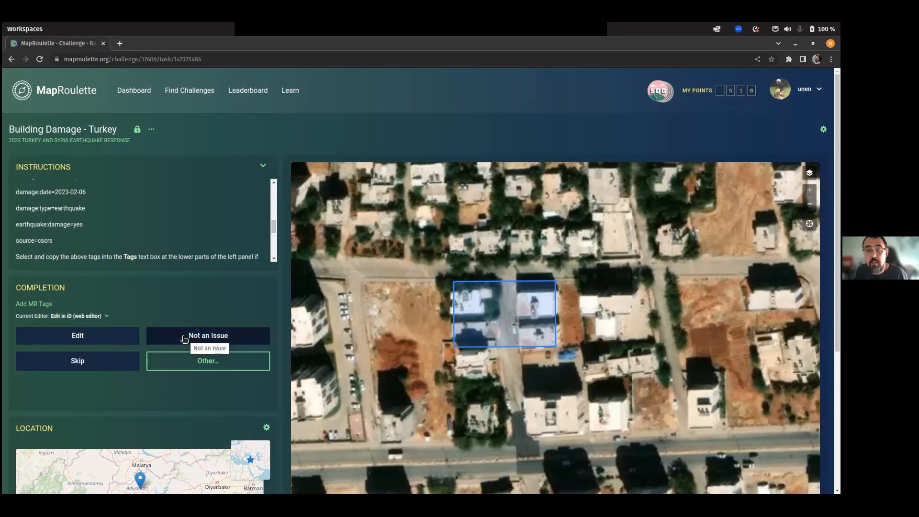
Open the third task in iD and set the background to Maxar Premium Imagery, zoomed in.
left_click(77, 336)
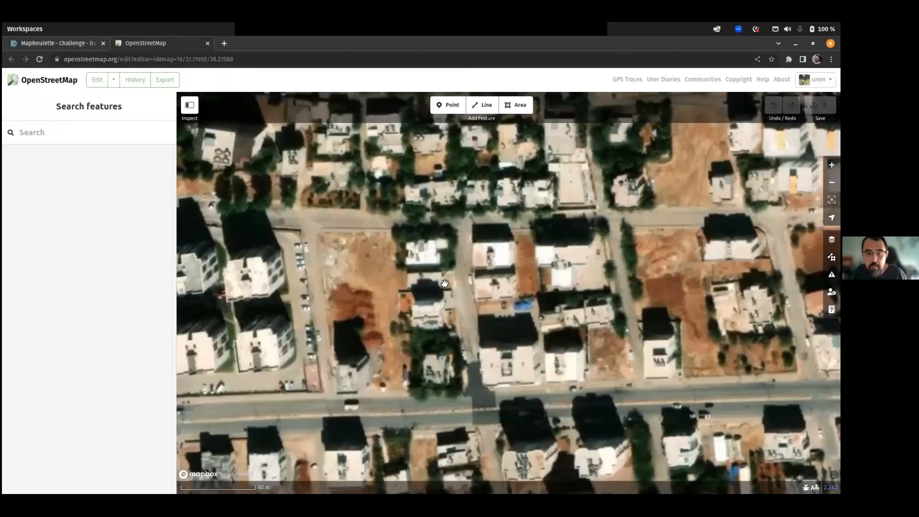
scroll(491, 286, "up", 5)
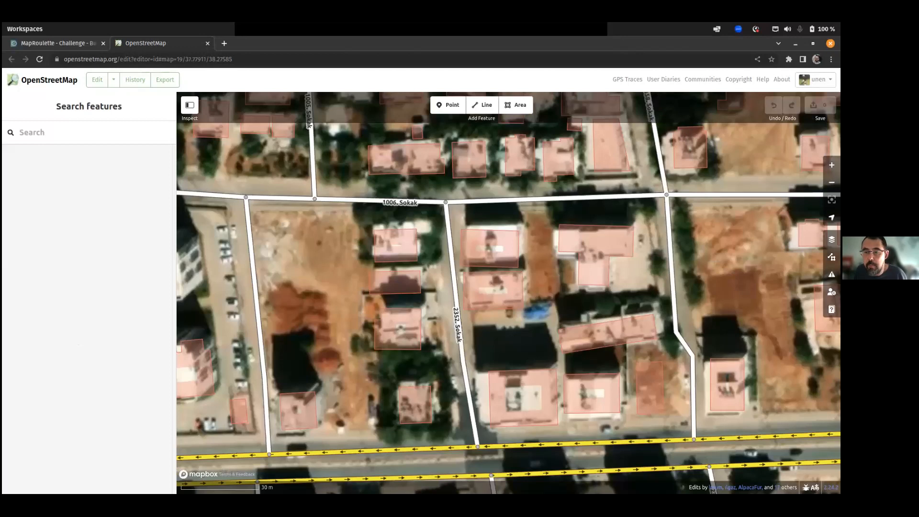
left_click(832, 240)
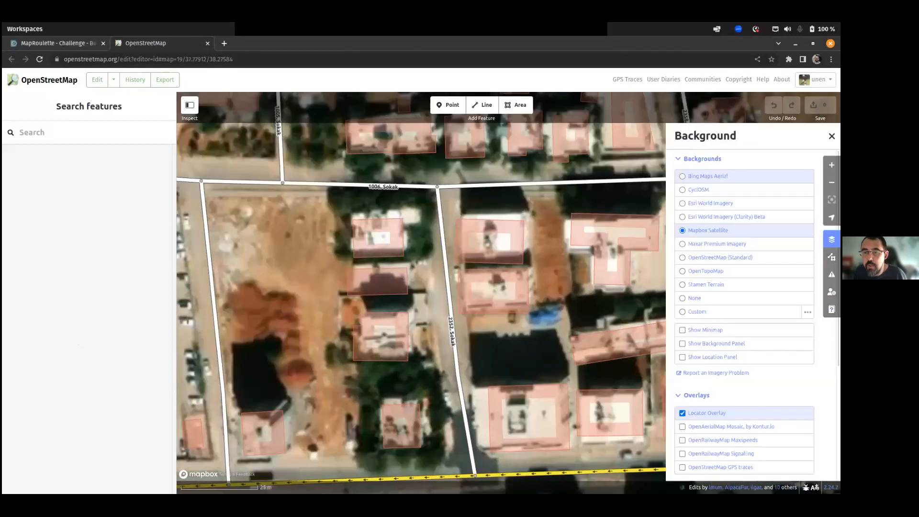
left_click(724, 312)
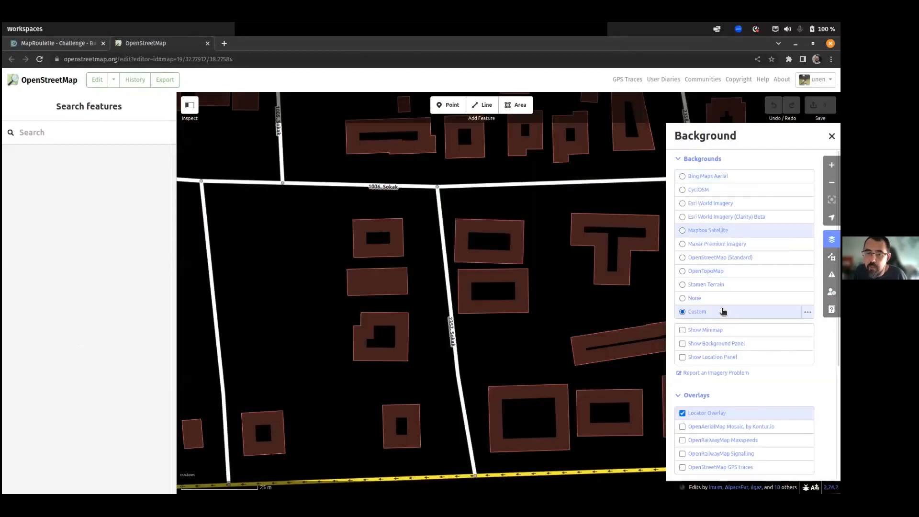
left_click(706, 233)
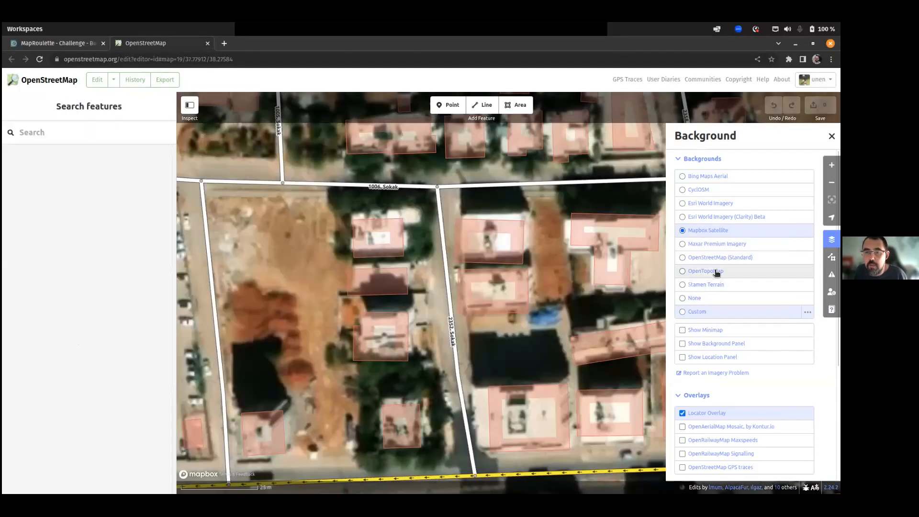
left_click(707, 245)
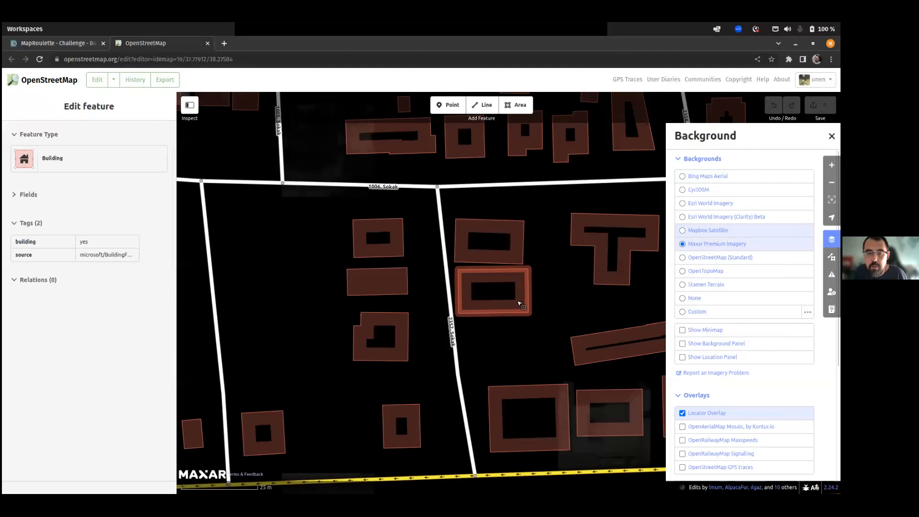
scroll(473, 305, "up", 1)
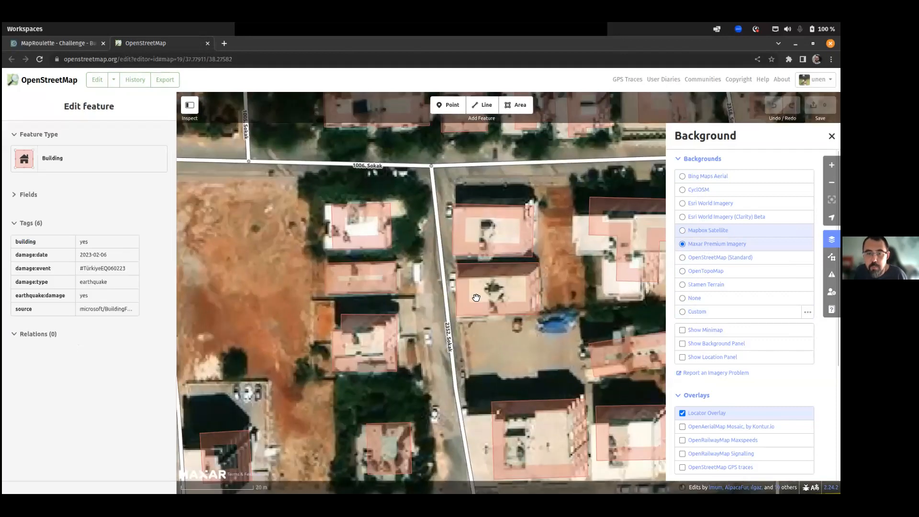
scroll(476, 293, "up", 2)
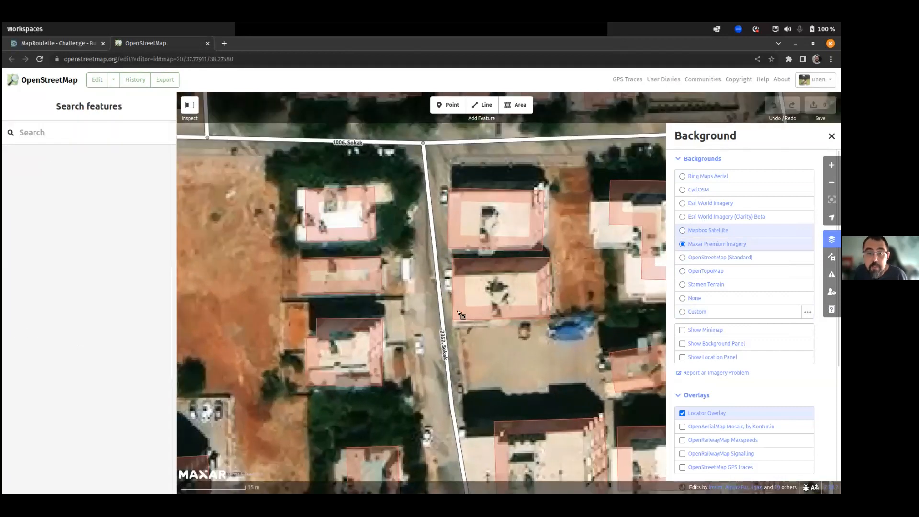
Drag the building's top-left, top-right and bottom-right corners onto the roof edges.
left_click(450, 256)
left_click_drag(448, 254, 448, 275)
left_click_drag(564, 250, 549, 270)
left_click_drag(565, 326, 552, 325)
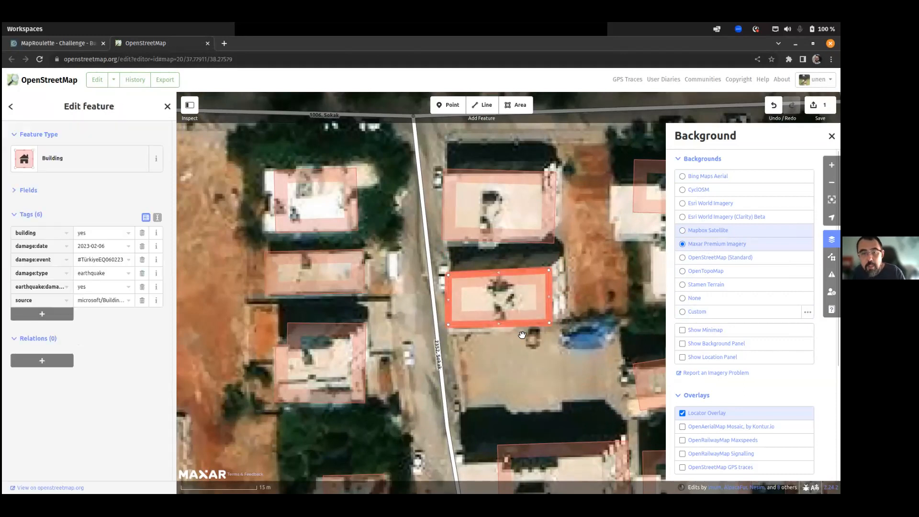
Square the lower building and move it onto its roof.
key("q")
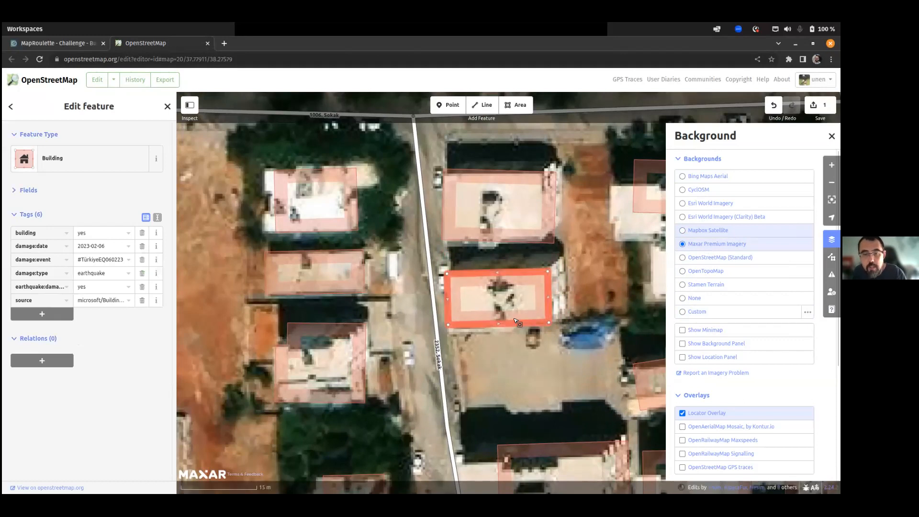
right_click(517, 325)
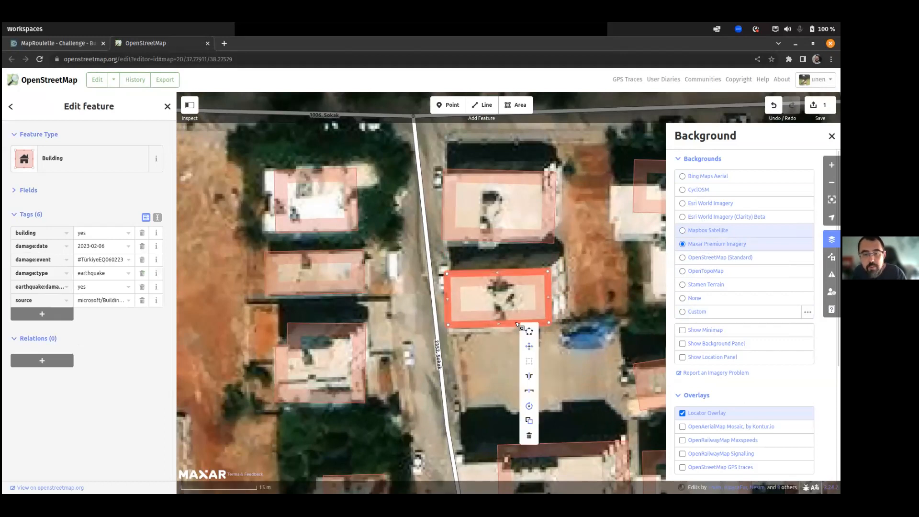
key("m")
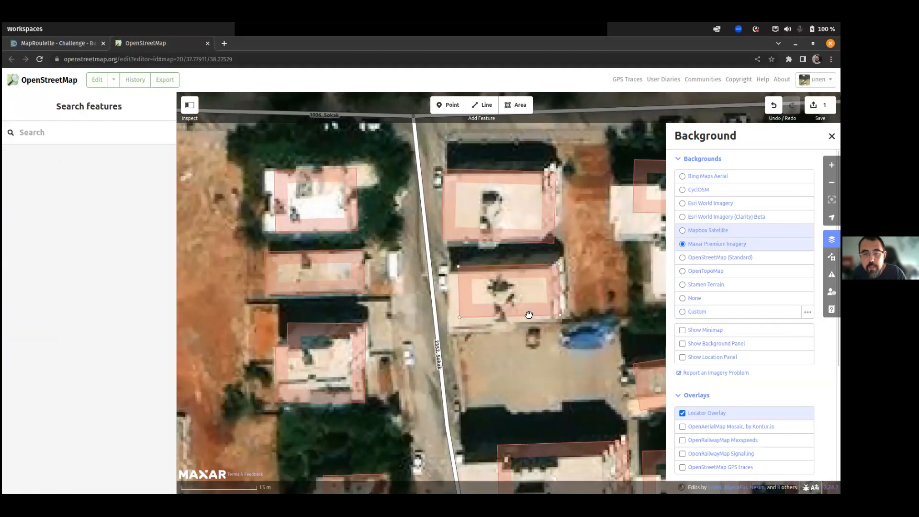
left_click(534, 312)
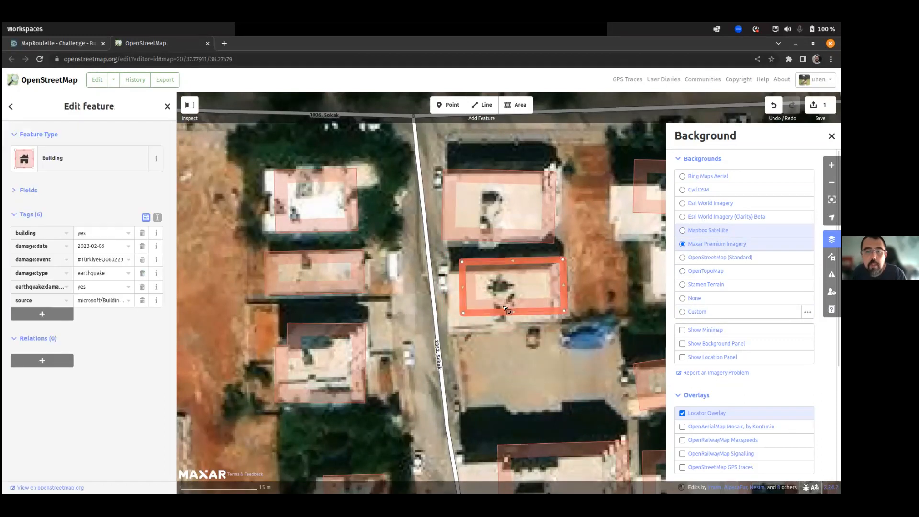
Fit the upper building's corners to its roof, square it, move it into place, then return to MapRoulette.
mouse_move(445, 171)
left_mouse_down()
mouse_move(448, 180)
mouse_move(442, 174)
left_mouse_up()
left_click_drag(556, 174, 544, 175)
left_click_drag(555, 245, 543, 240)
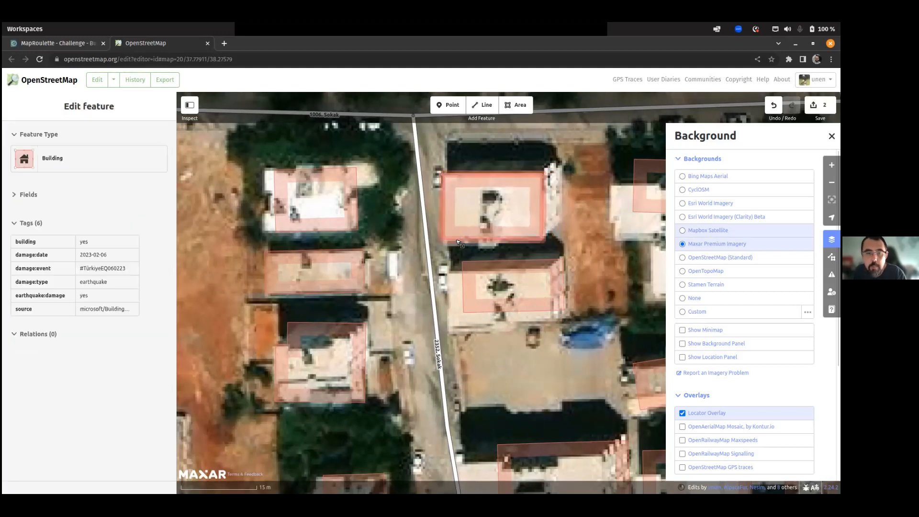
key("q")
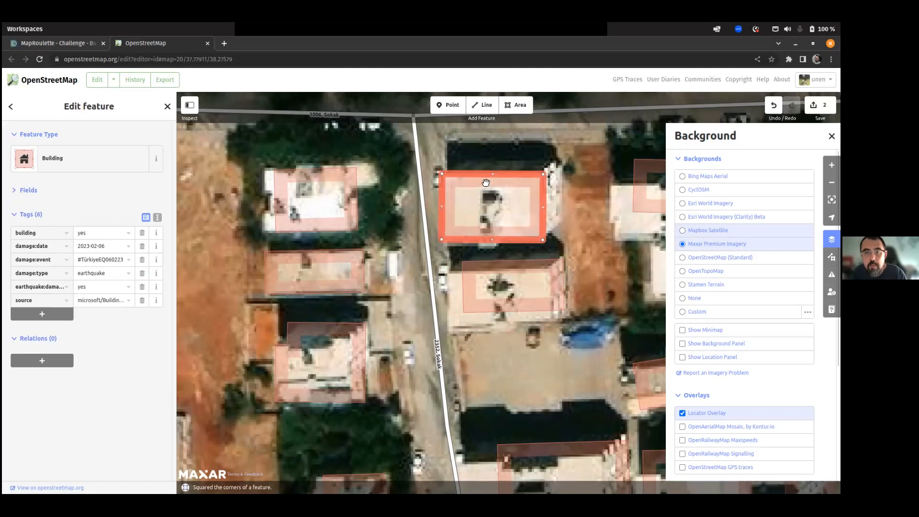
right_click(506, 178)
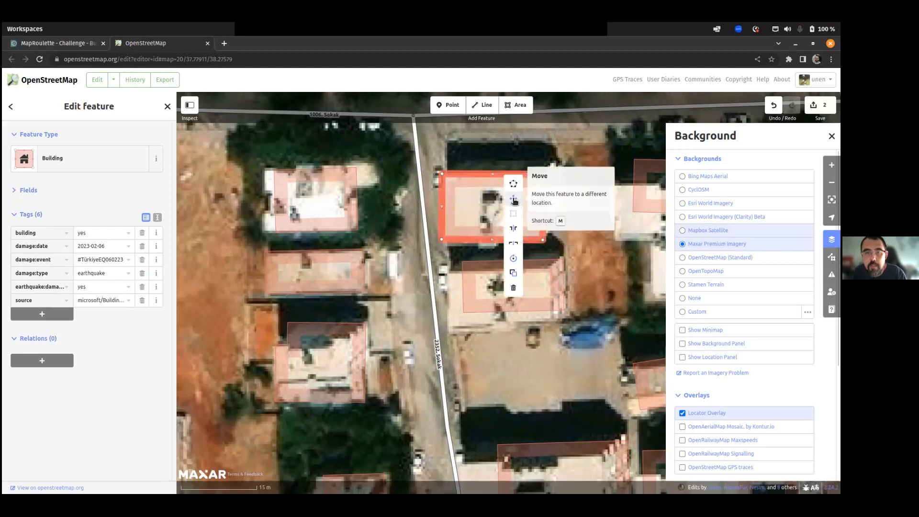
left_click(513, 198)
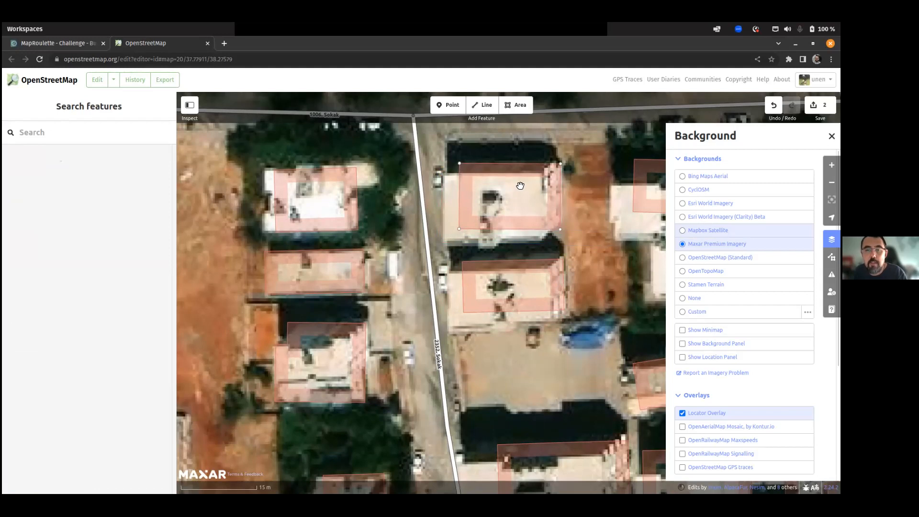
left_click(520, 185)
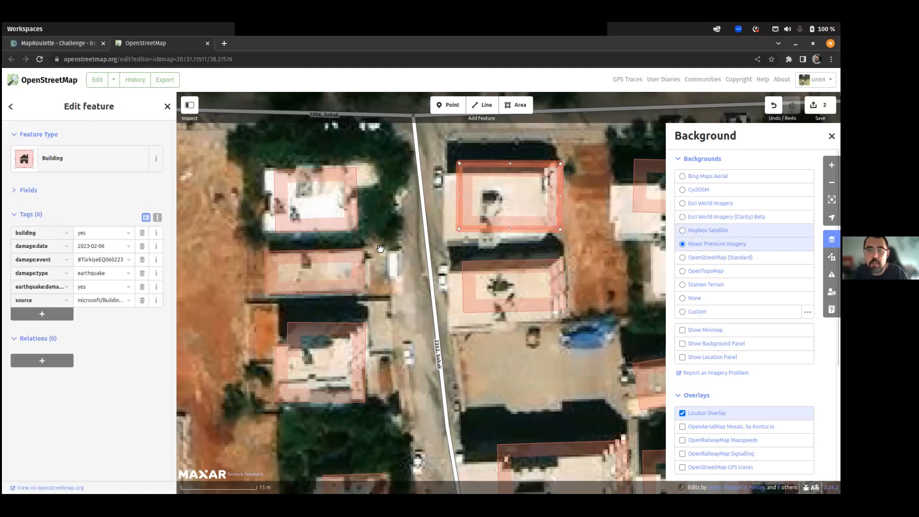
scroll(379, 247, "down", 1)
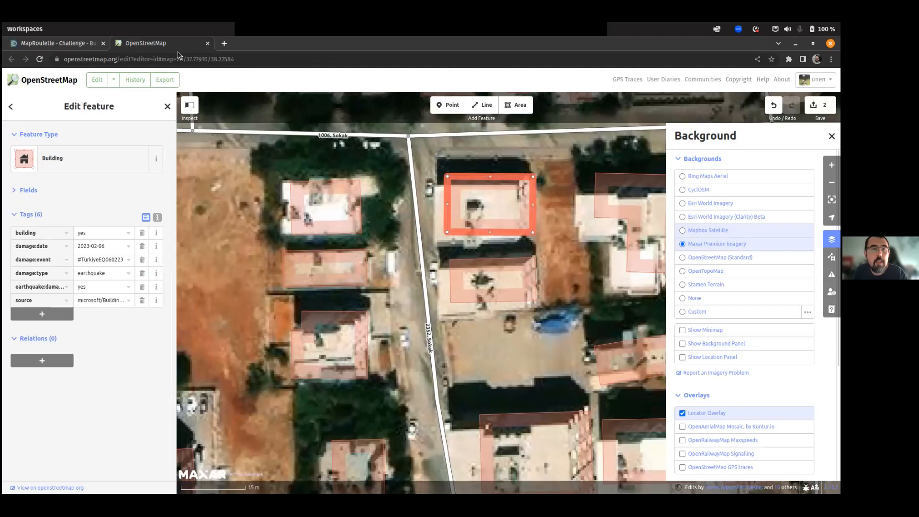
left_click(29, 44)
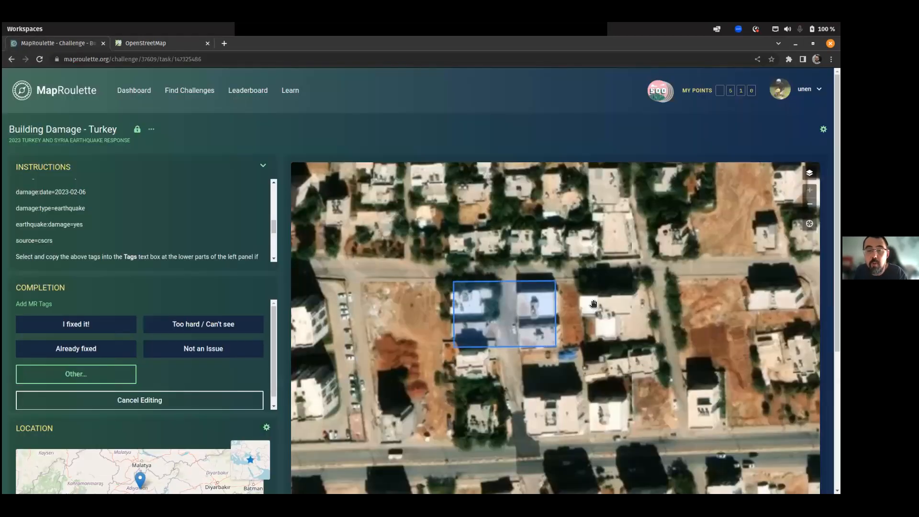
Back in the OpenStreetMap editor, select each edited building on the block in turn.
left_click(125, 42)
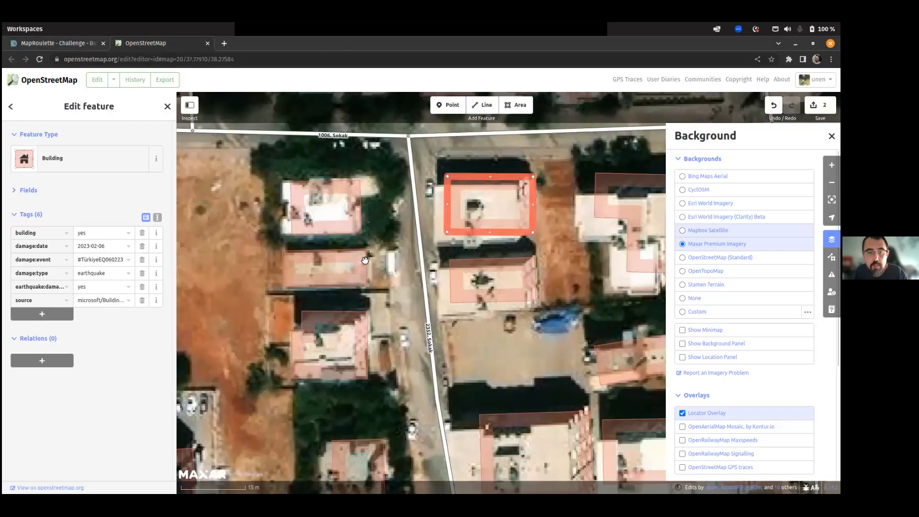
left_click(472, 287)
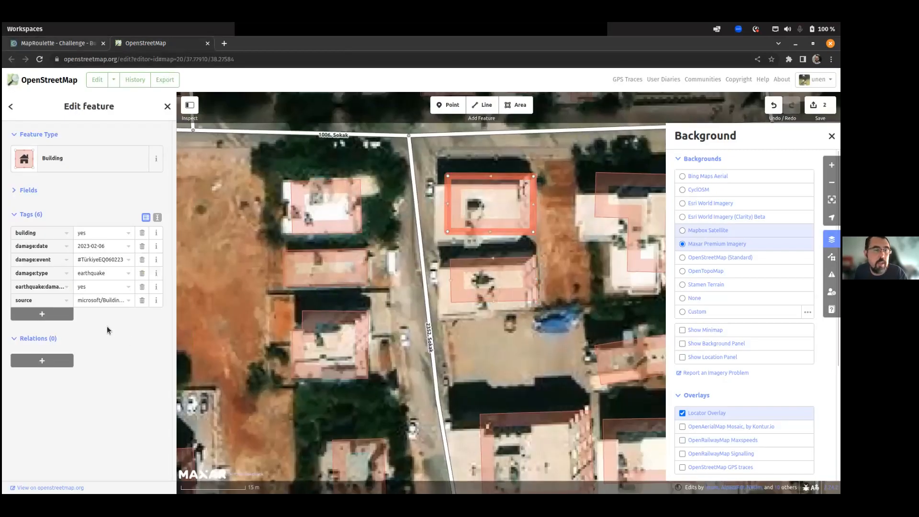
left_click(232, 262)
left_click(319, 233)
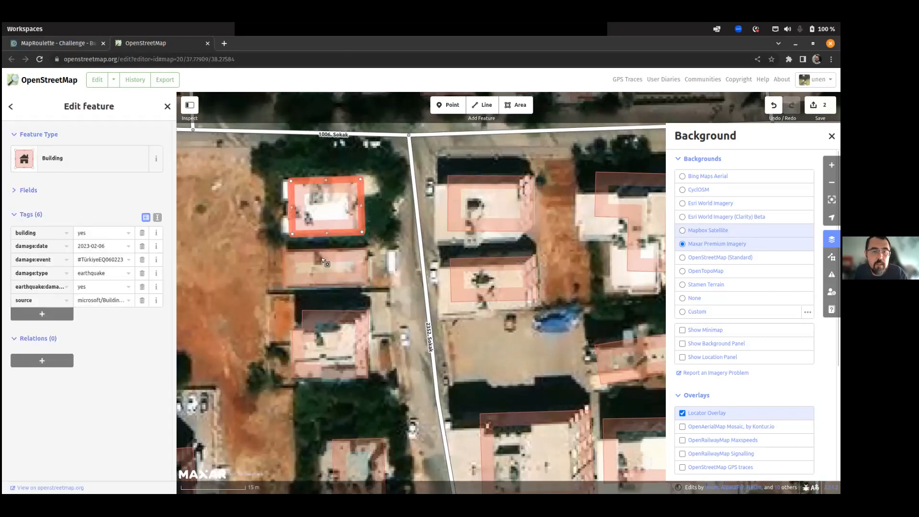
left_click(322, 286)
left_click(465, 227)
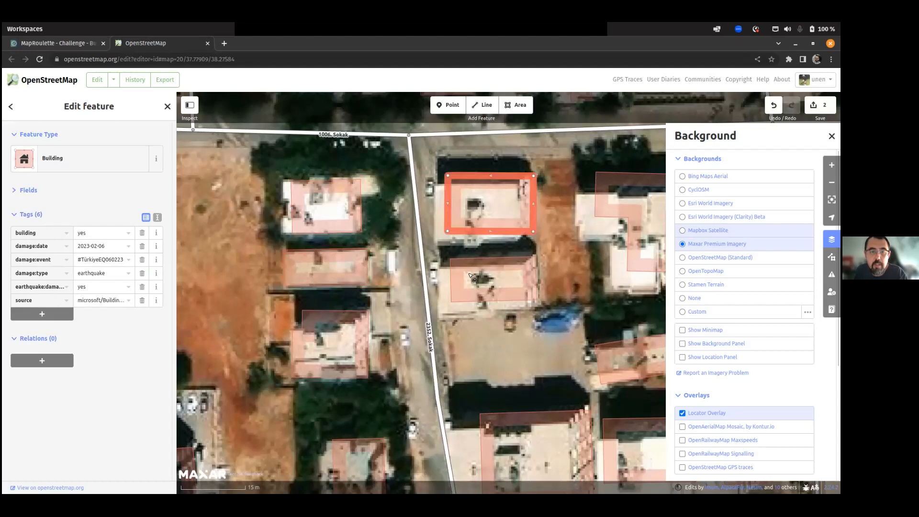
left_click(467, 293)
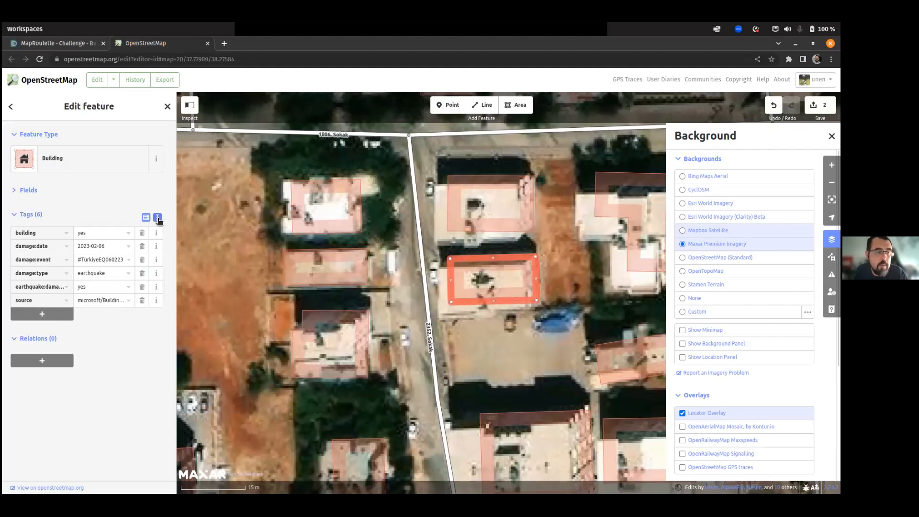
In the tag text view, replace the first building's tags with the pasted building=collapsed tag list.
left_click(157, 217)
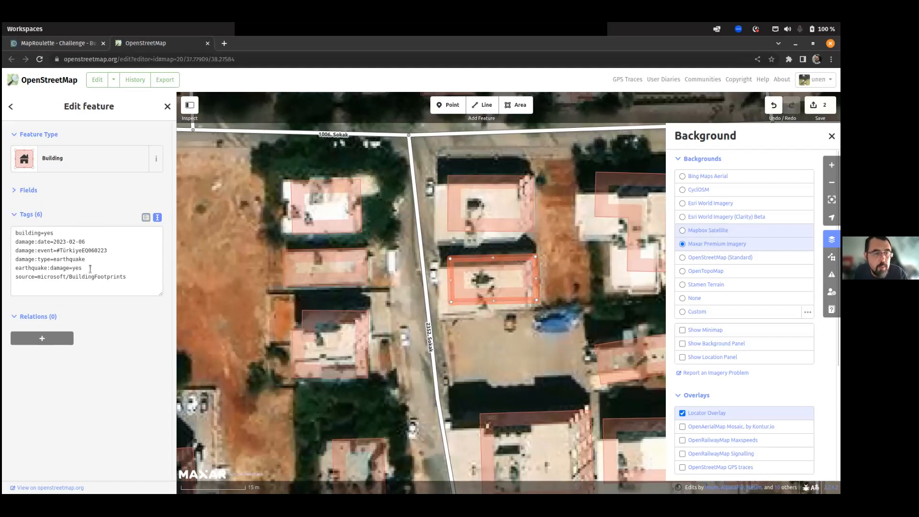
left_click_drag(15, 232, 114, 271)
left_click_drag(44, 233, 59, 232)
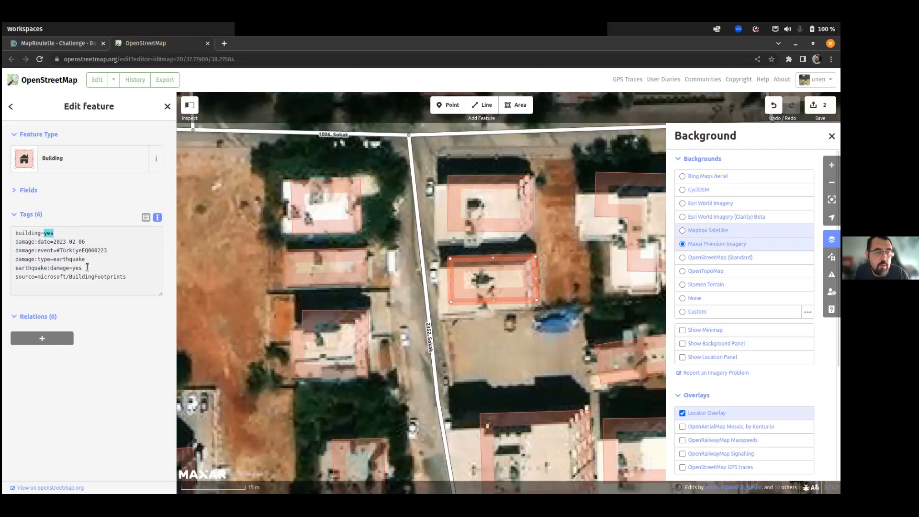
left_click_drag(137, 276, 4, 223)
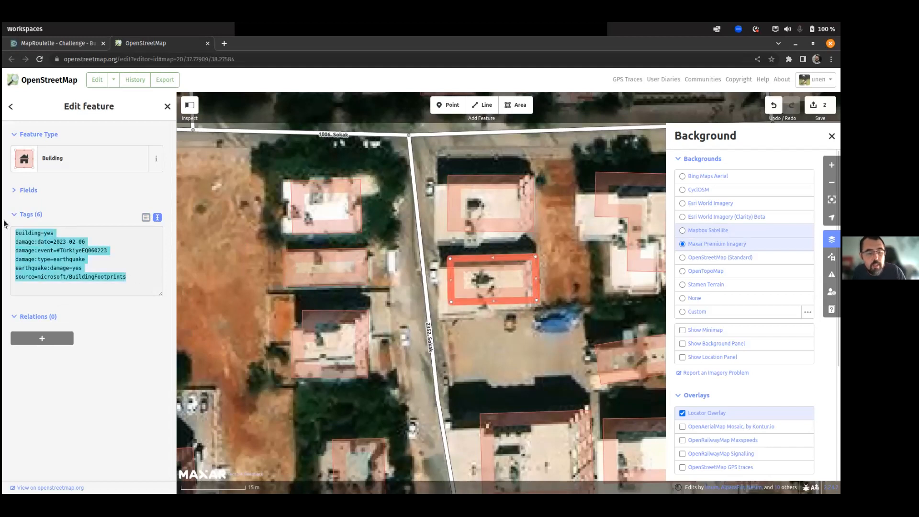
type("building=collapsed  damage:event=#TürkiyeEQ060223  damage:date=2023-02-06  damage:type=earthquake  earthquake:damage=yes  source=cscrs")
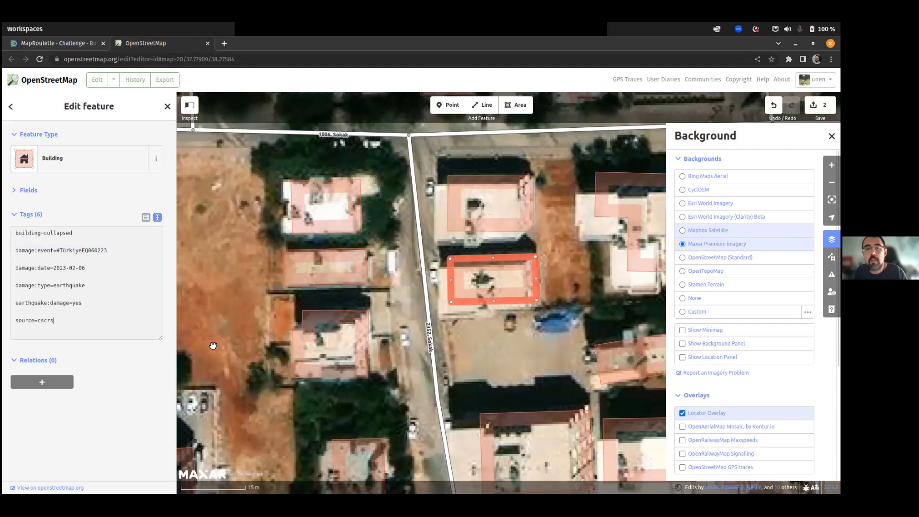
Paste the same collapsed-building tags onto the upper, left and lower buildings, then deselect.
left_click(485, 230)
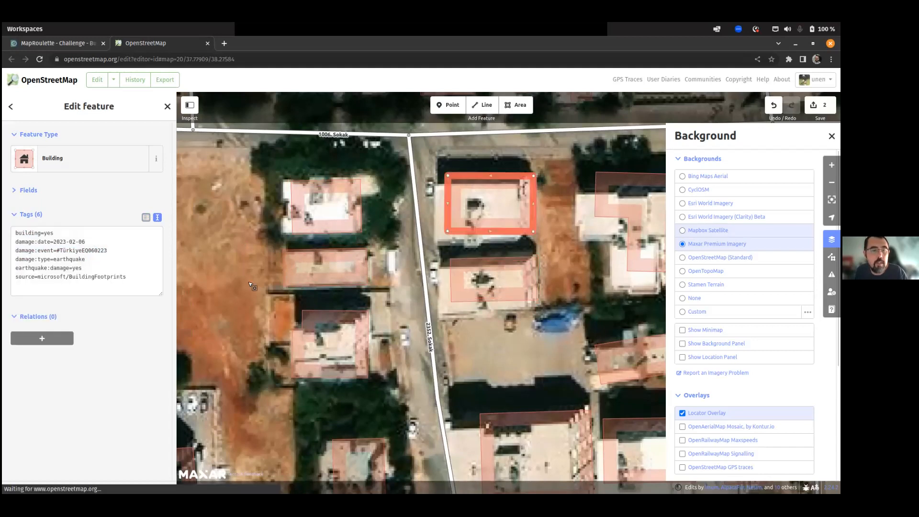
left_click_drag(130, 284, 7, 223)
type("building=collapsed  damage:event=#TürkiyeEQ060223  damage:date=2023-02-06  damage:type=earthquake  earthquake:damage=yes  source=cscrs")
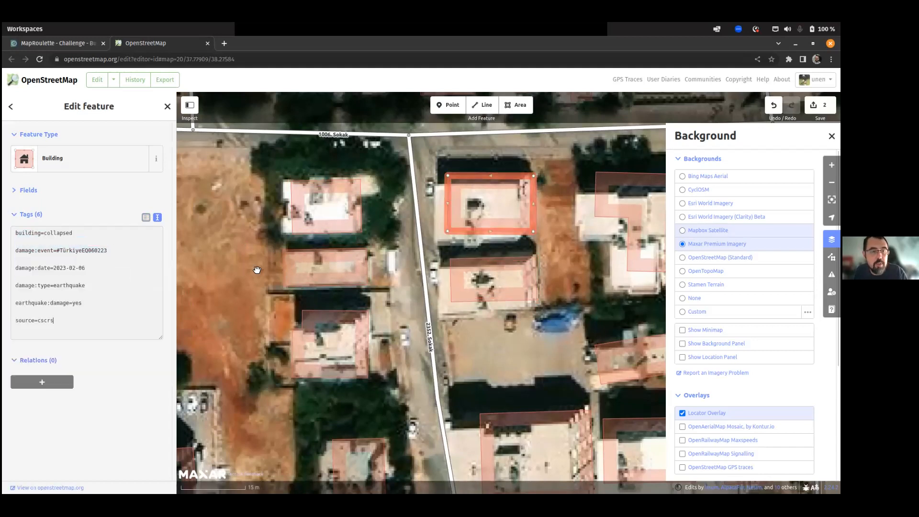
left_click(334, 229)
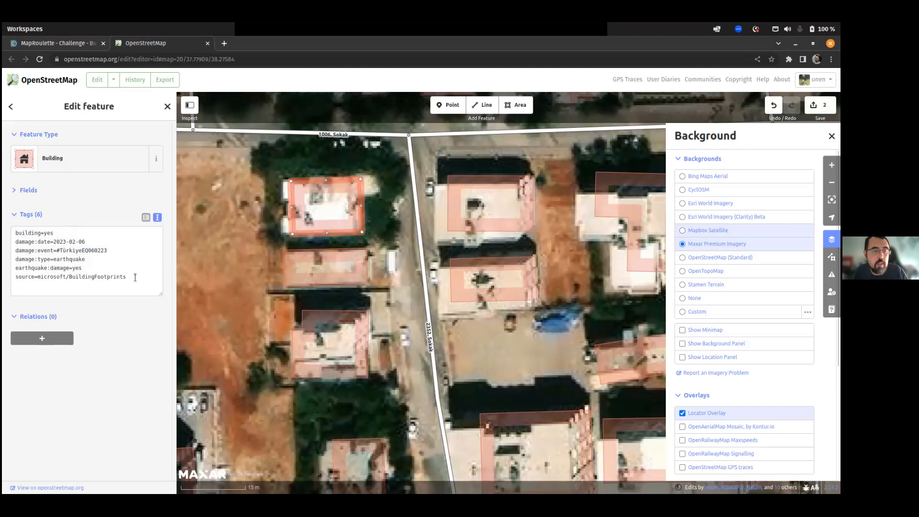
left_click_drag(134, 277, 5, 222)
key("ctrl+v")
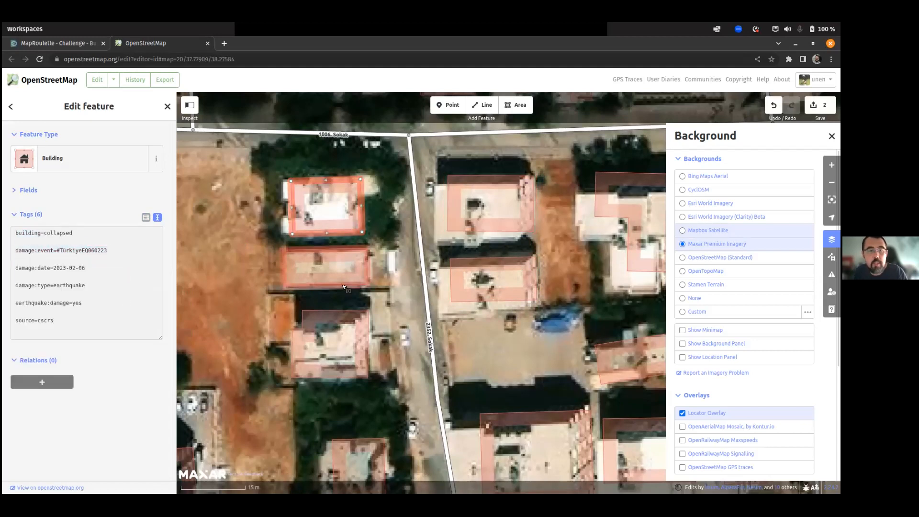
left_click(325, 251)
left_click_drag(129, 278, 7, 223)
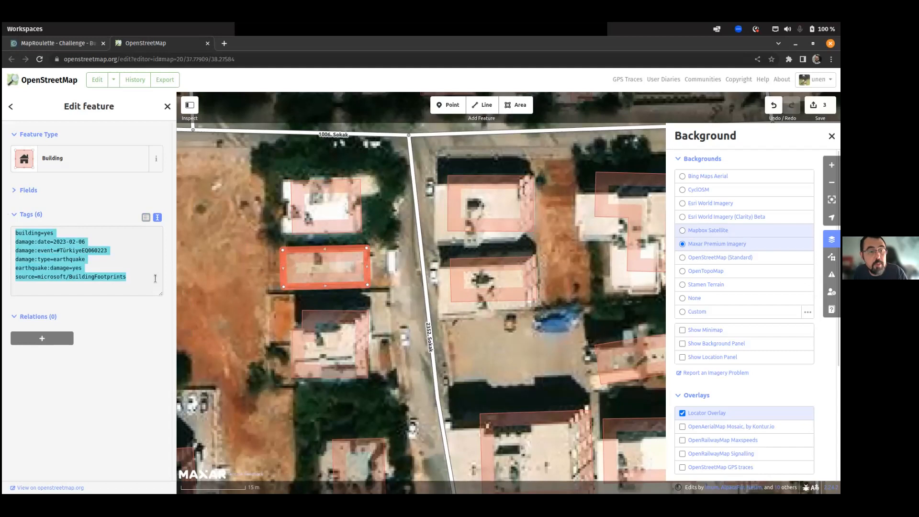
type("building=collapsed  damage:event=#TürkiyeEQ060223  damage:date=2023-02-06  damage:type=earthquake  earthquake:damage=yes  source=cscrs")
left_click(231, 246)
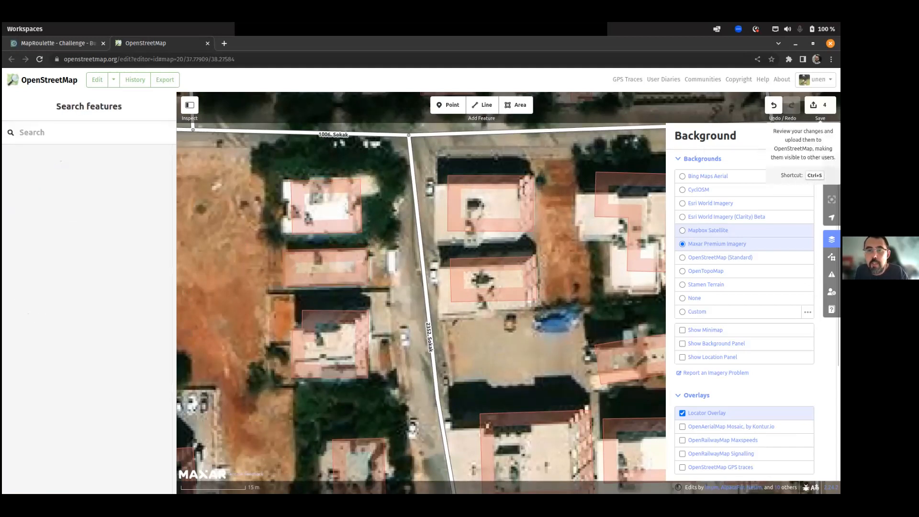
Upload the building edits to OpenStreetMap with the suggested changeset comment.
left_click(820, 105)
left_click(144, 160)
left_click(129, 328)
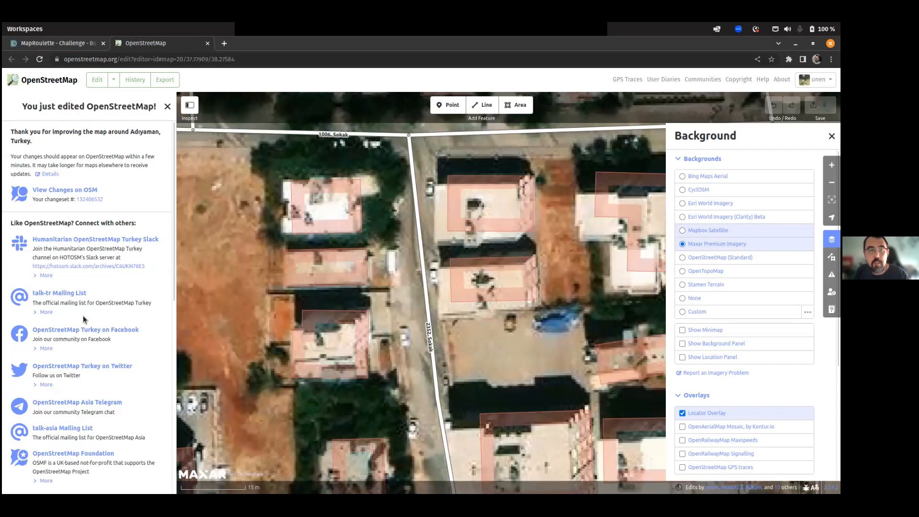
Mark the MapRoulette task as fixed and confirm the submission.
left_click(64, 43)
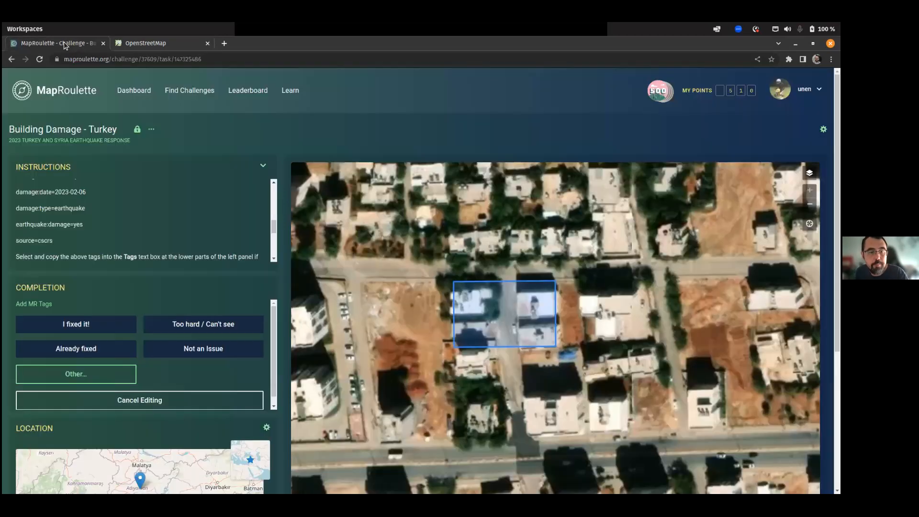
left_click(75, 329)
left_click(388, 268)
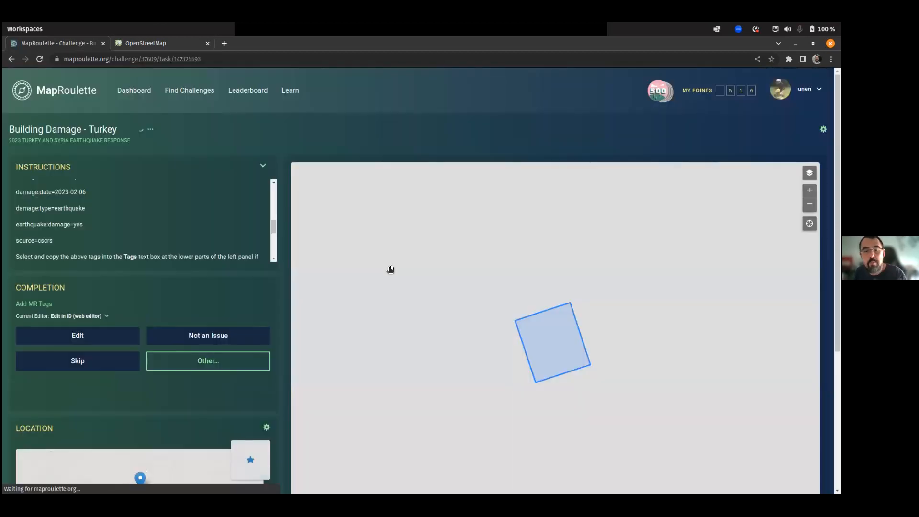